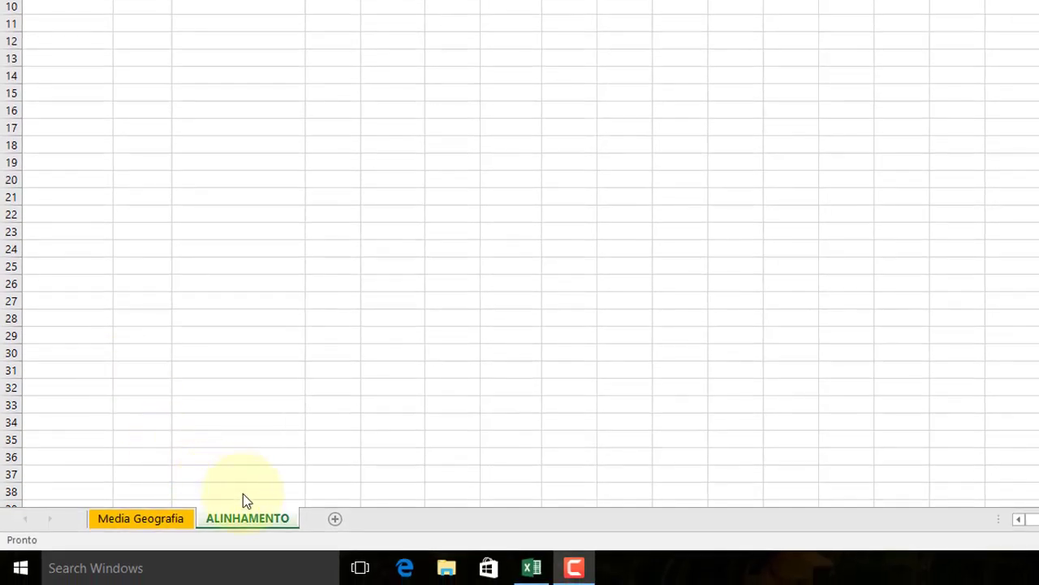
Rename the ALINHAMENTO sheet tab to 'Planilha Soja'.
right_click(236, 523)
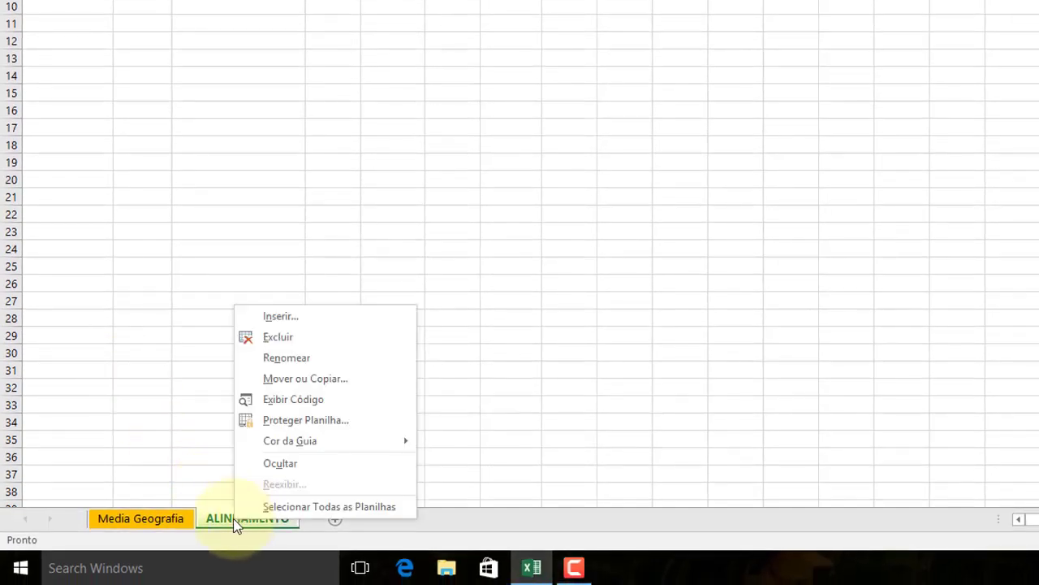
left_click(298, 359)
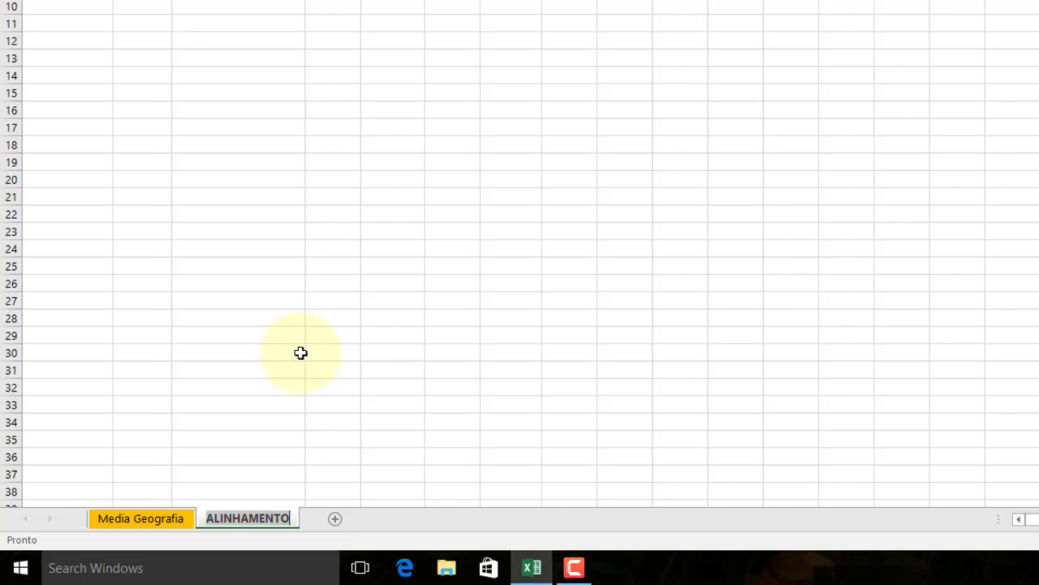
type("Planil")
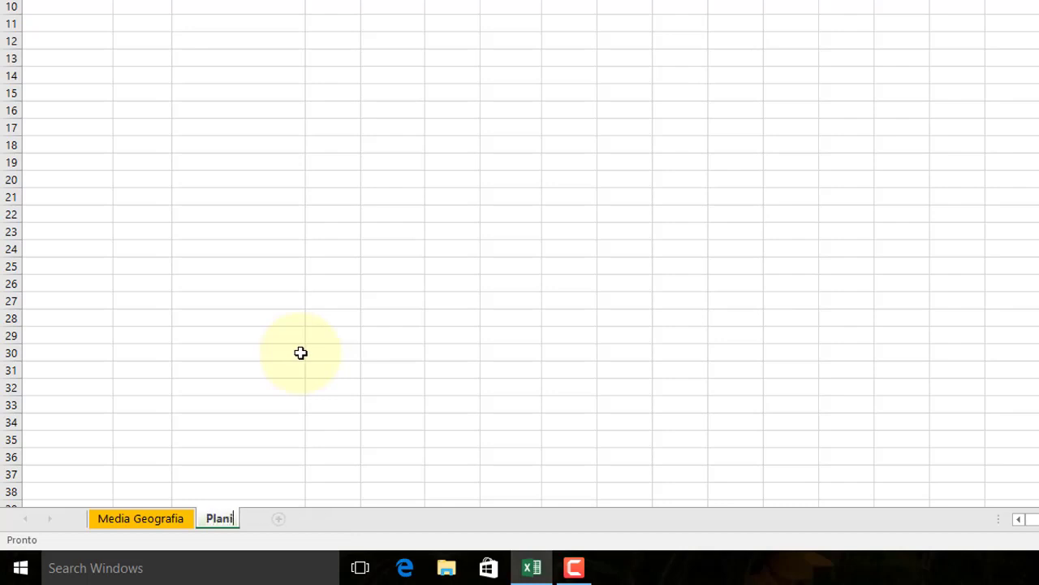
type("ha Soja")
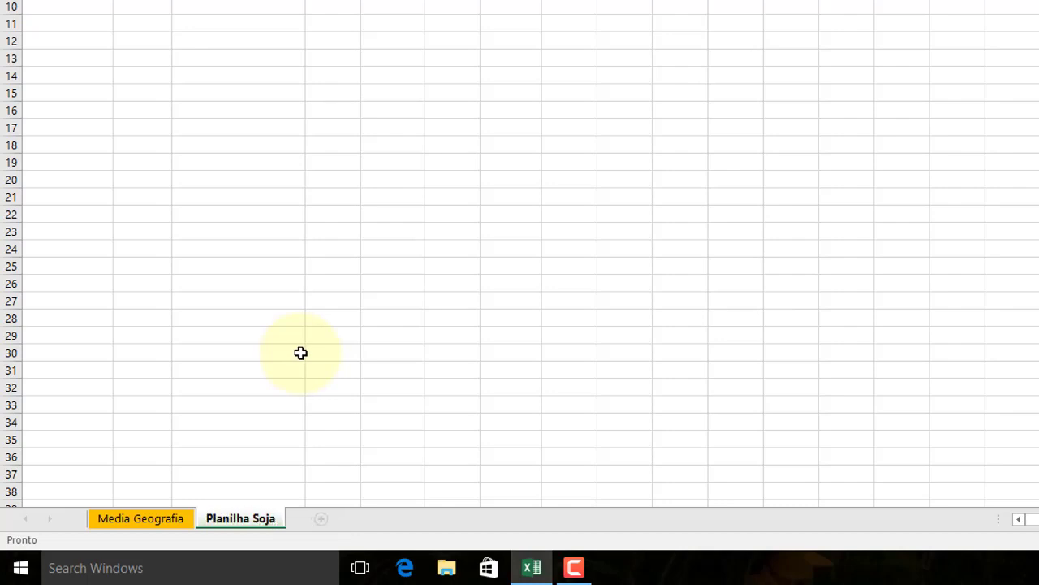
key("Return")
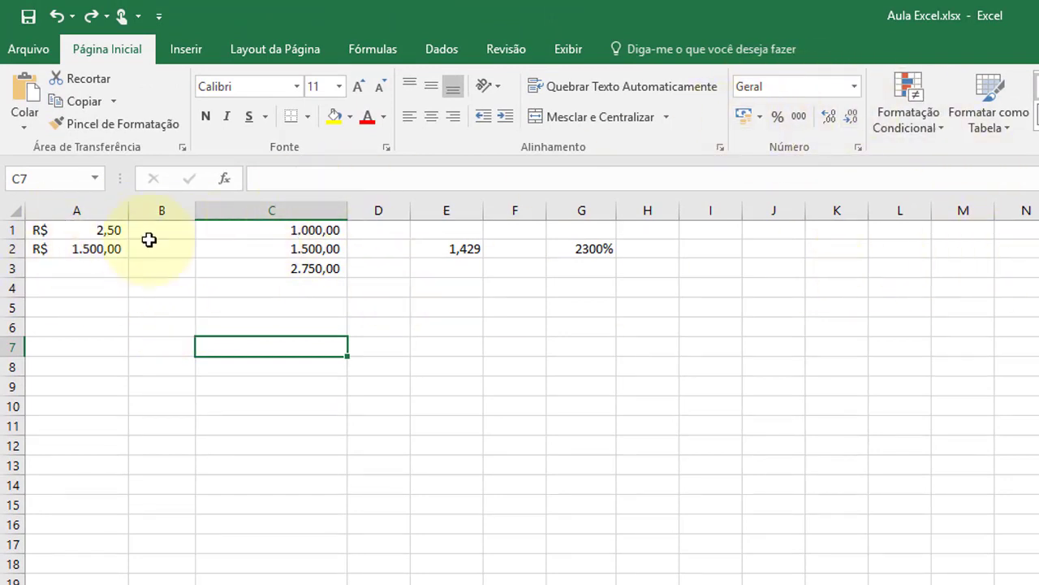
Delete the values in A1:H3, then enter test value 2 in A2, D2 and E2.
left_click_drag(111, 230, 620, 268)
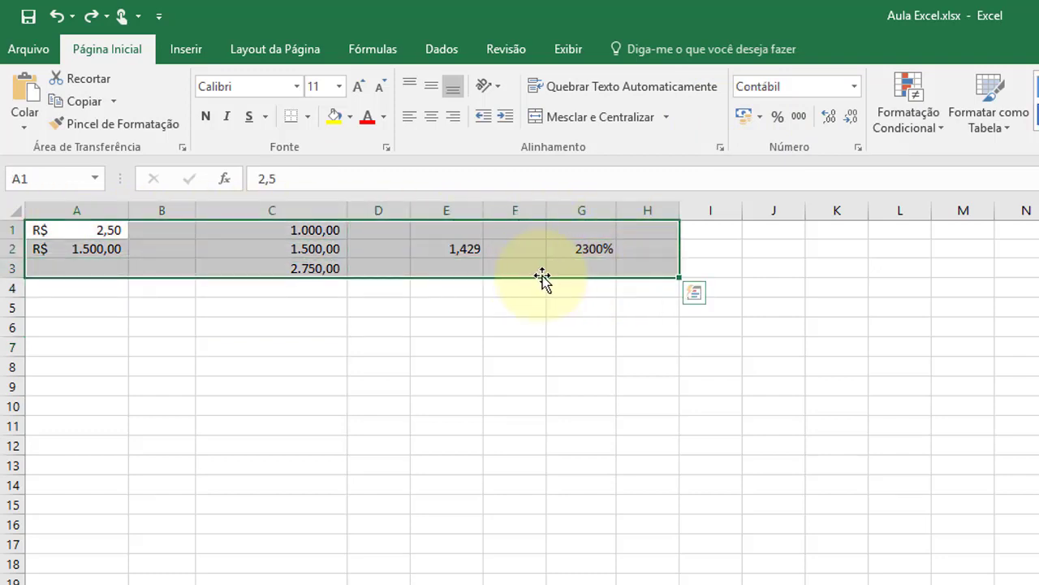
key("Delete")
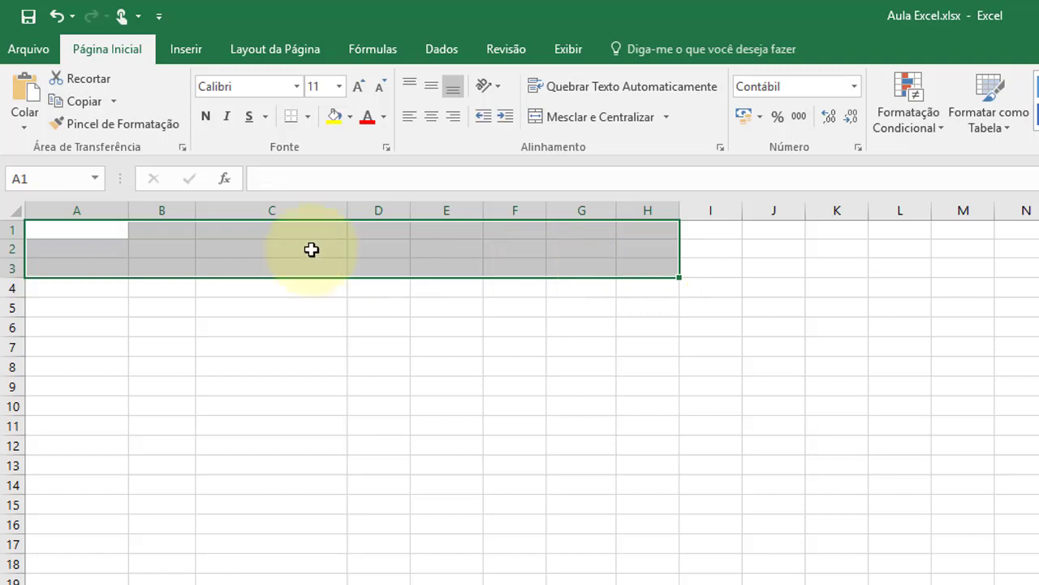
left_click(85, 249)
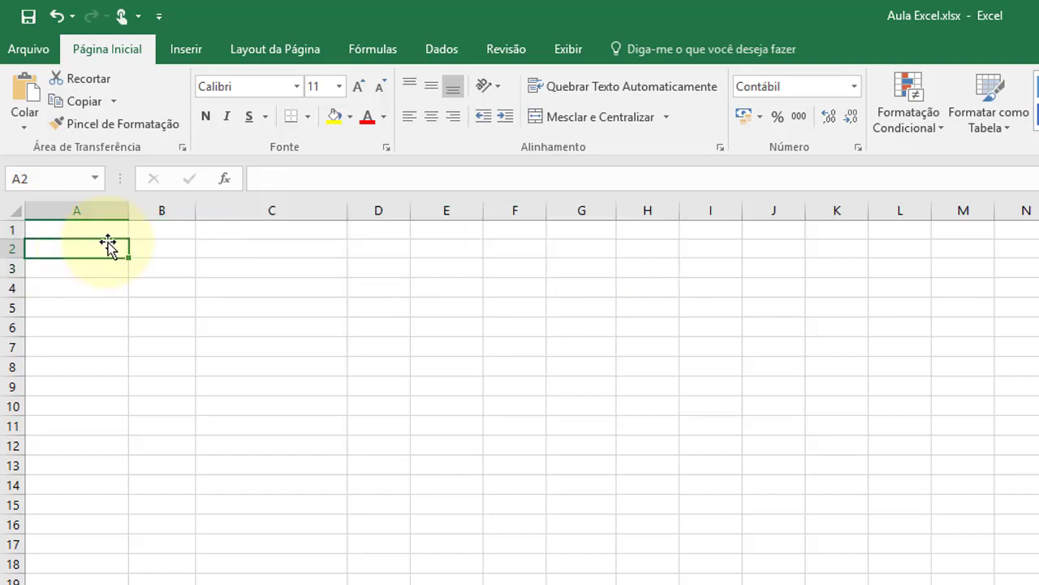
type("2")
key("Return")
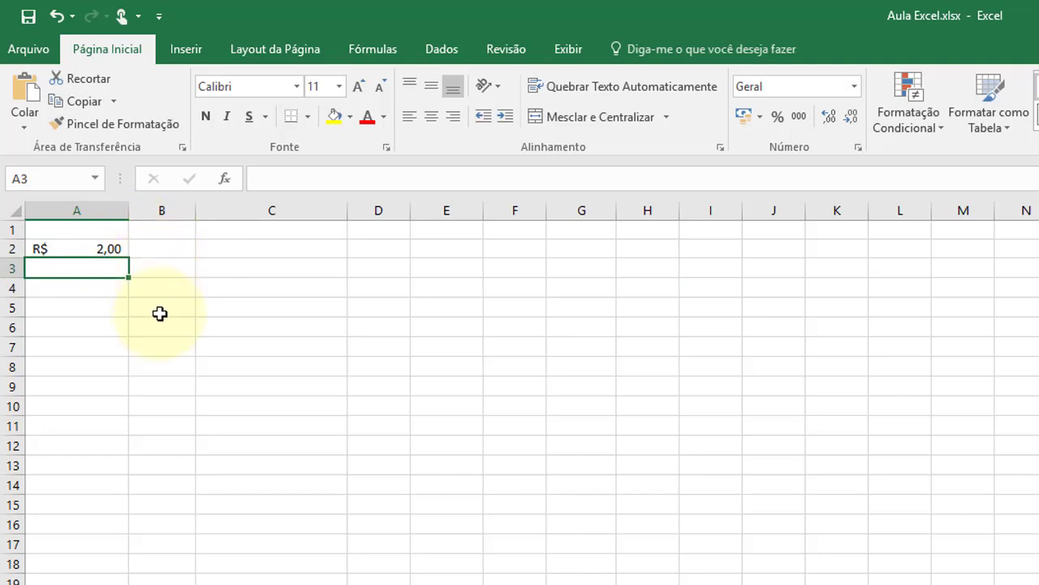
left_click(392, 247)
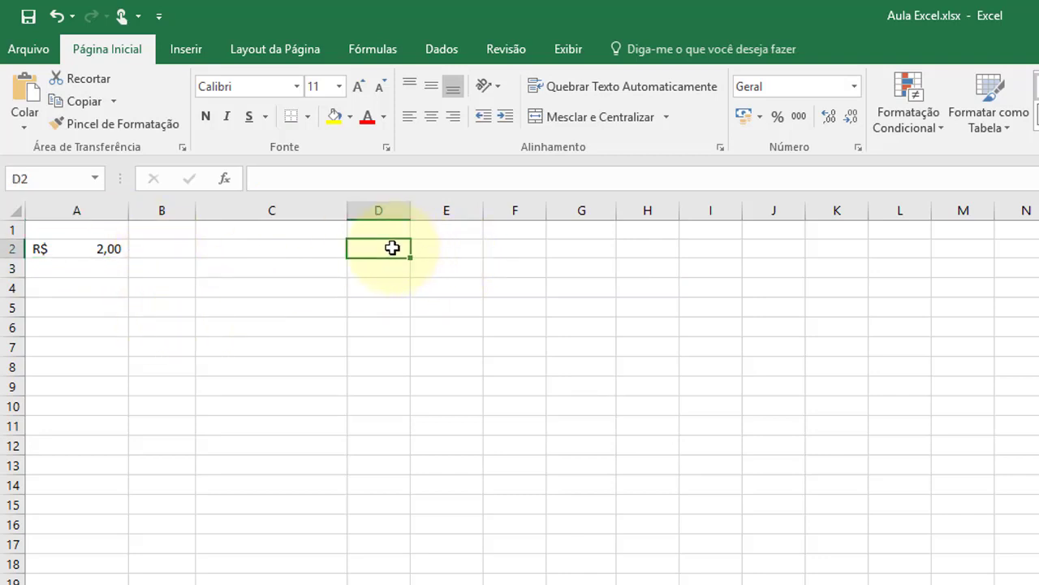
type("2")
key("Return")
left_click(442, 251)
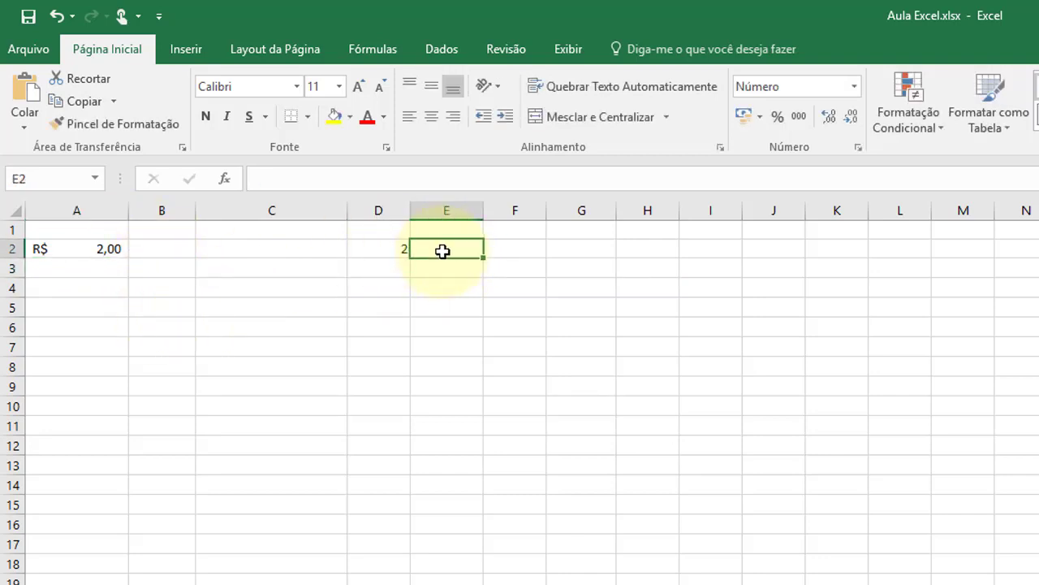
type("2")
key("Return")
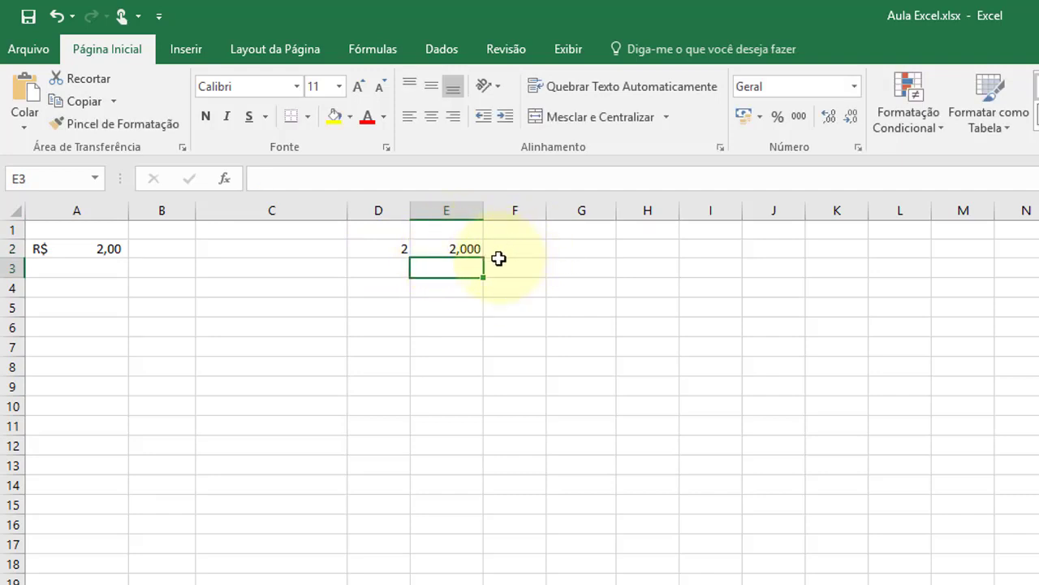
Select the whole sheet and apply Limpar Tudo to remove all contents and formatting.
left_click(9, 205)
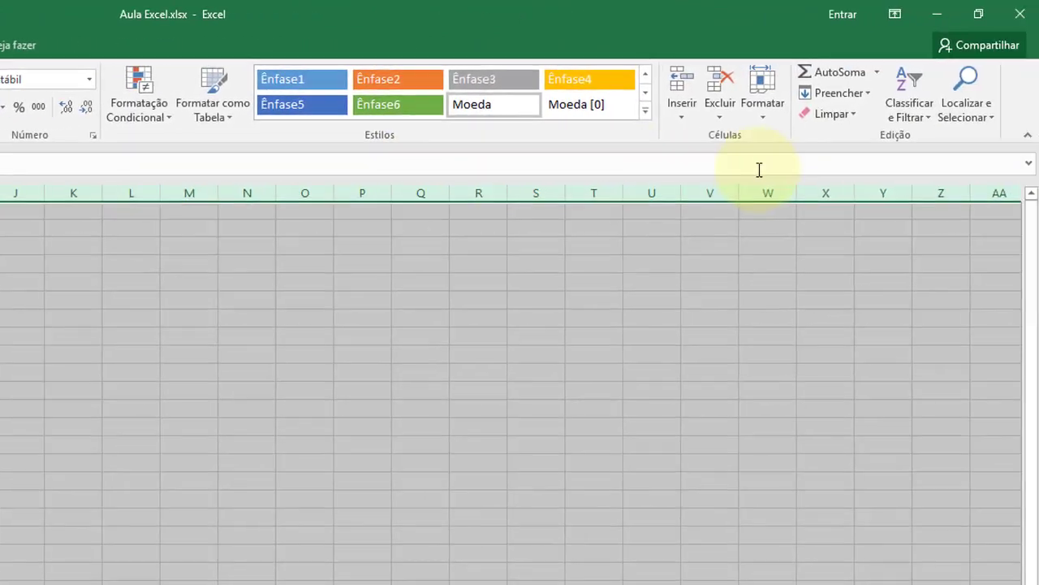
left_click(845, 115)
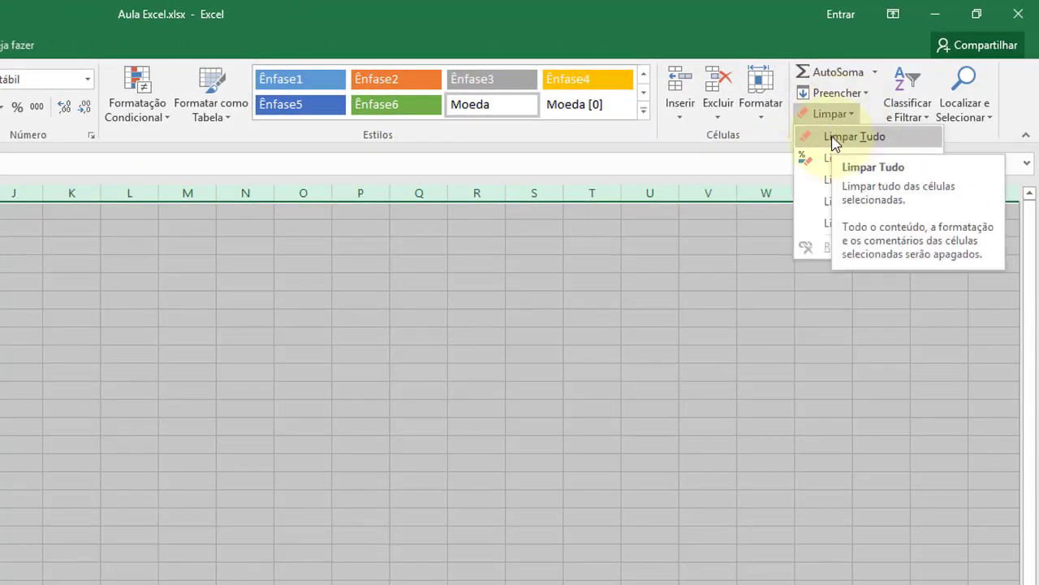
left_click(868, 140)
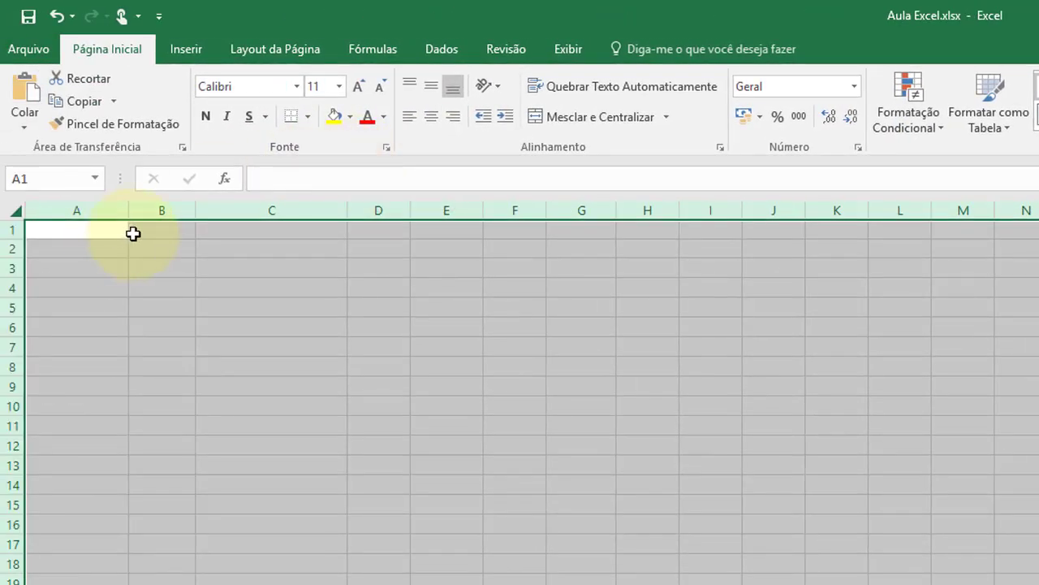
left_click(133, 233)
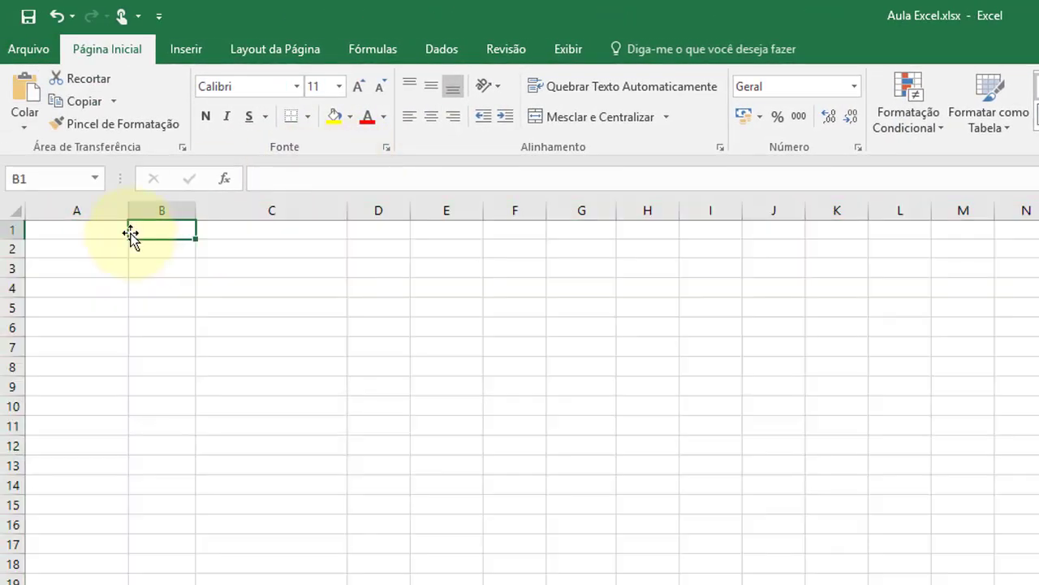
left_click(95, 230)
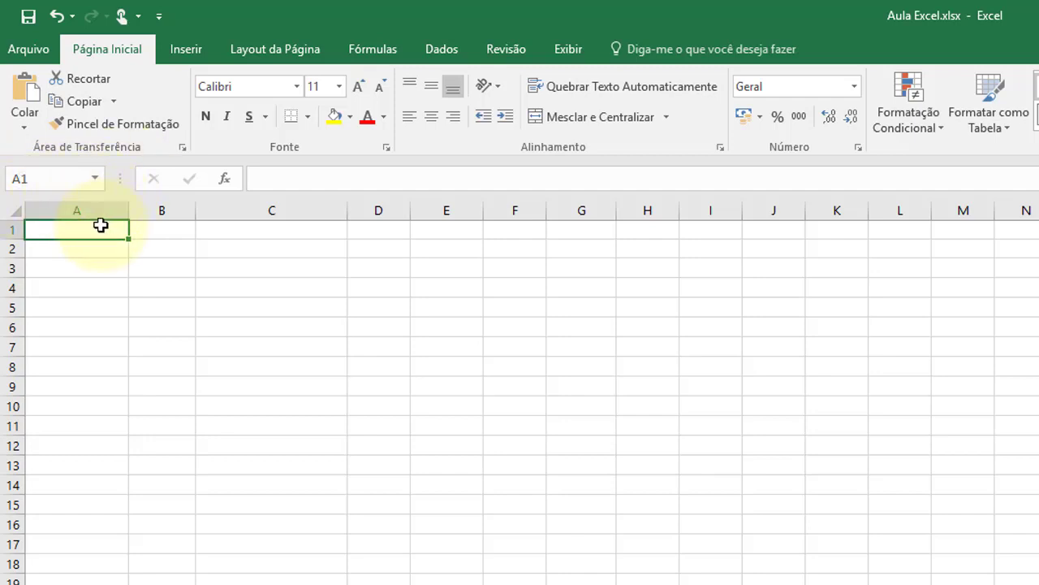
Type 'Vendas de Sacas de Soja em 2017' into A1, correcting the 'Scas' typo.
double_click(96, 225)
type("Vendas")
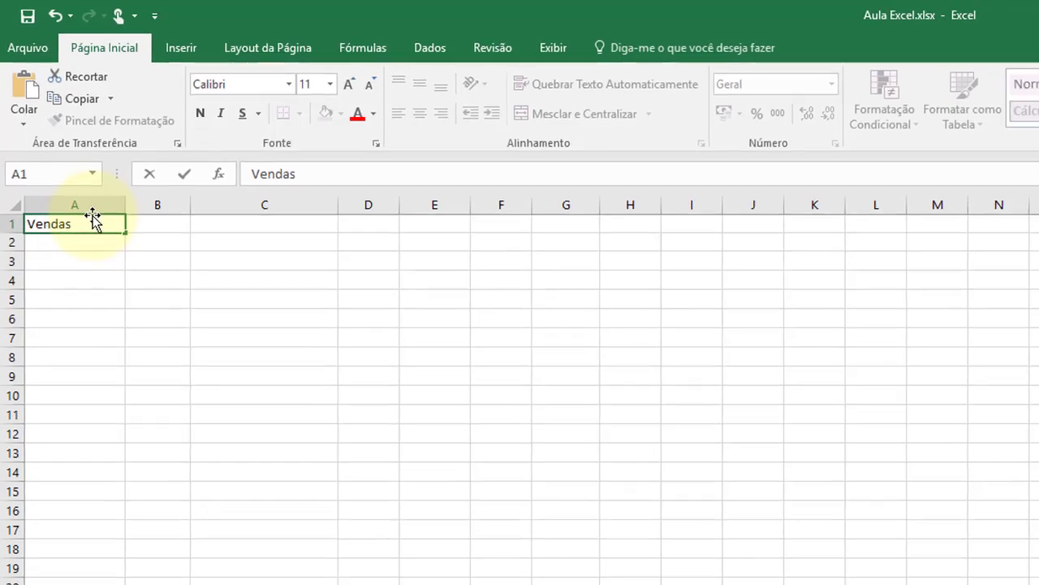
type(" de S")
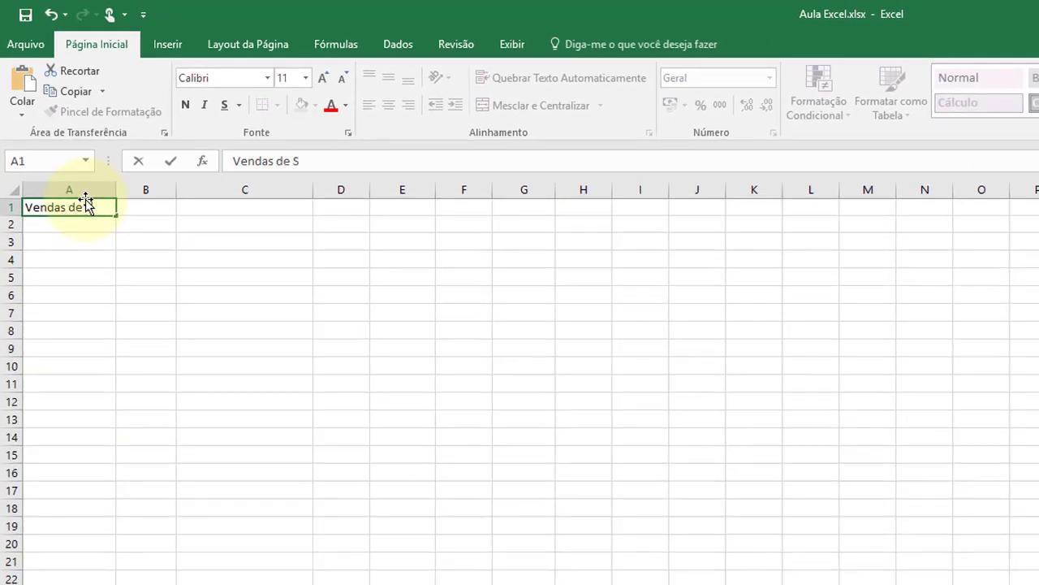
type("cas de Soj")
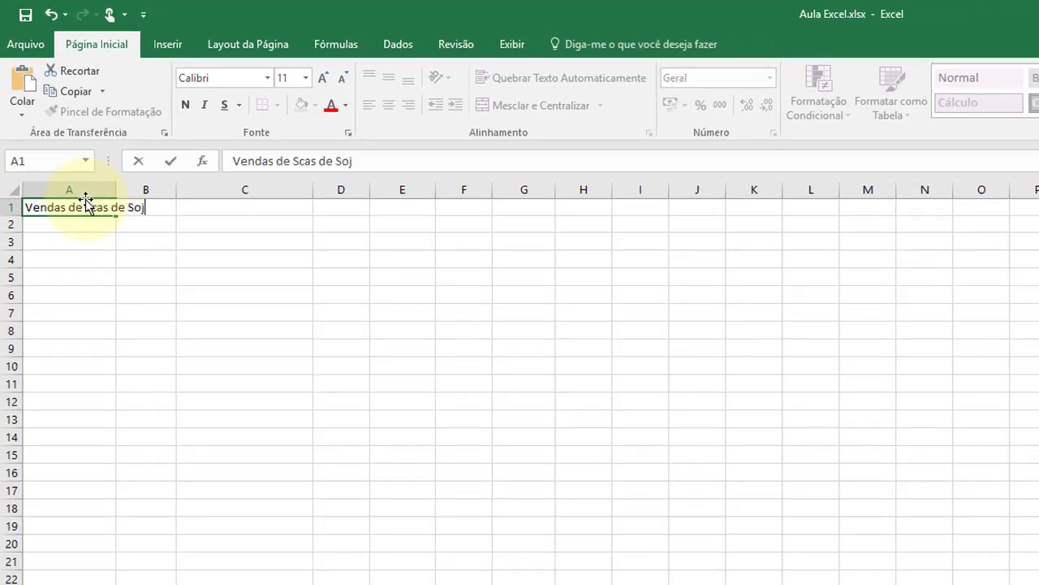
type("a em")
key("BackSpace")
key("BackSpace")
key("BackSpace")
left_click(73, 189)
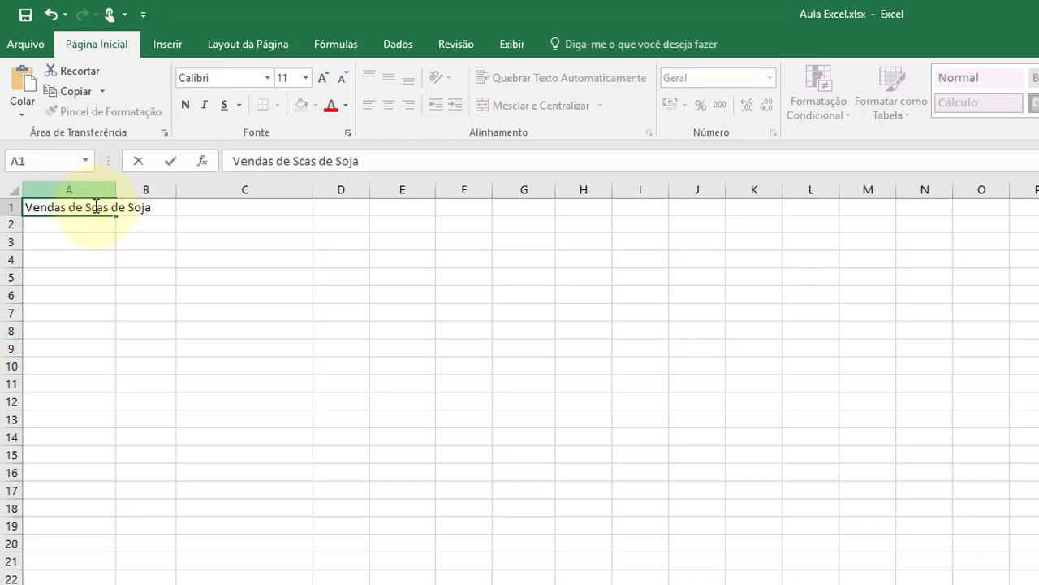
left_click(89, 207)
type("a")
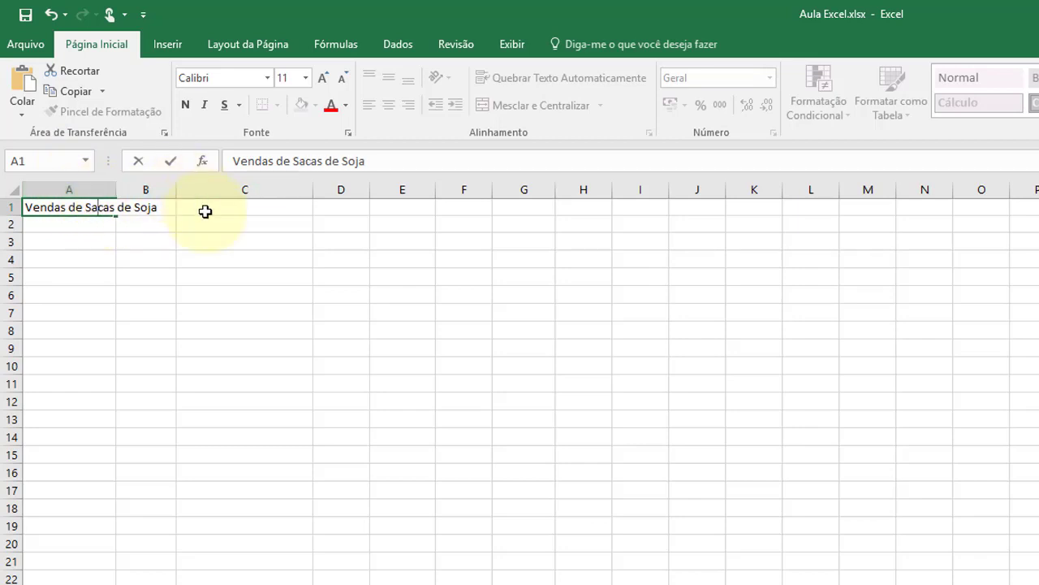
left_click(211, 214)
left_click(81, 206)
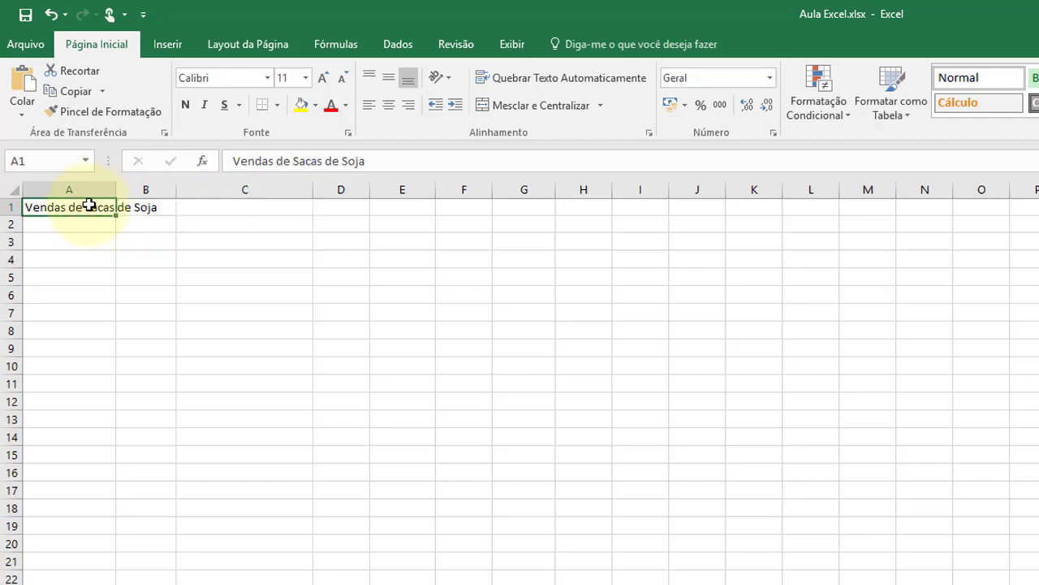
left_click(404, 162)
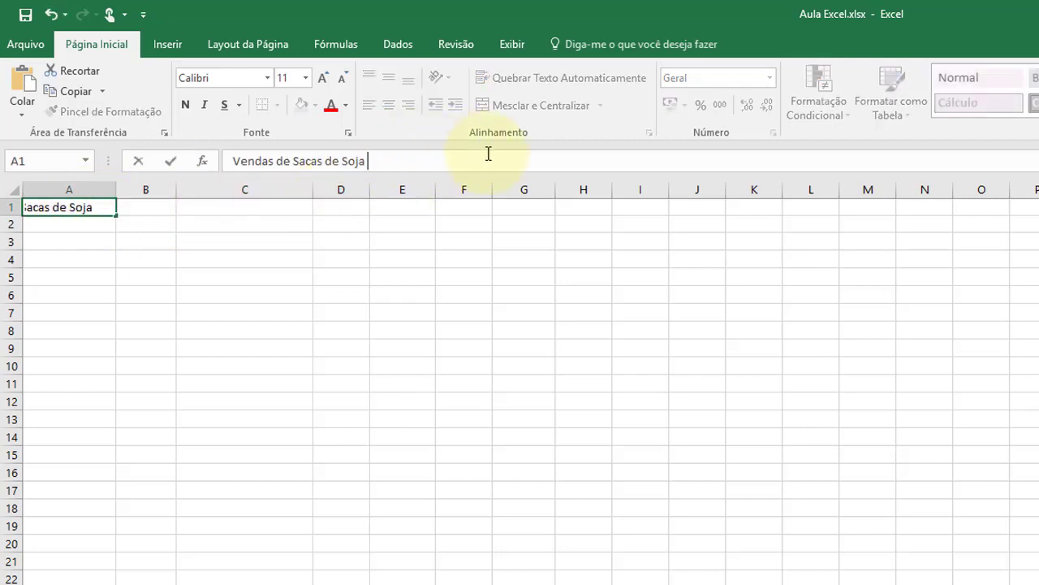
type("em 2017")
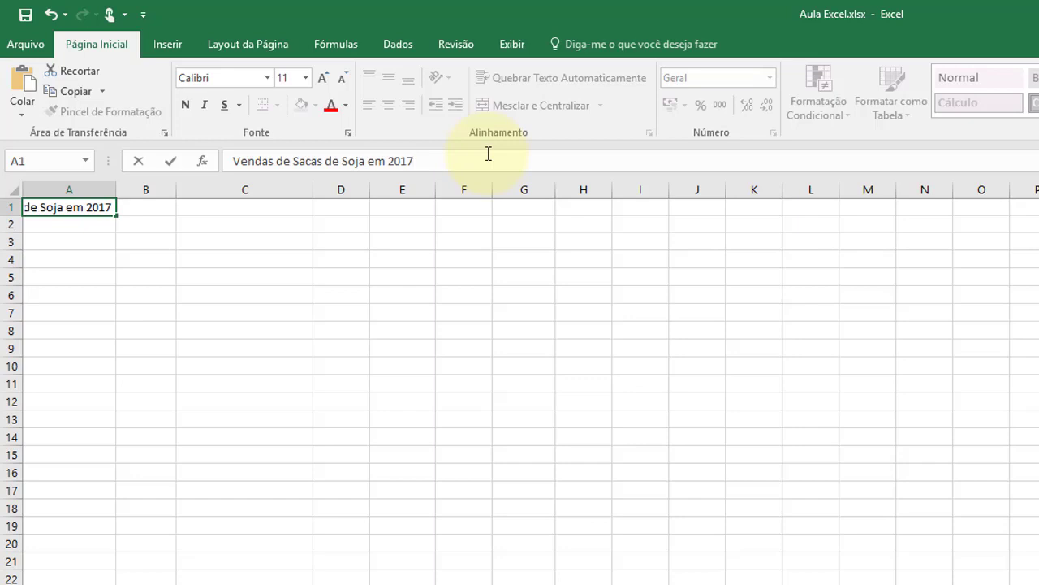
key("Return")
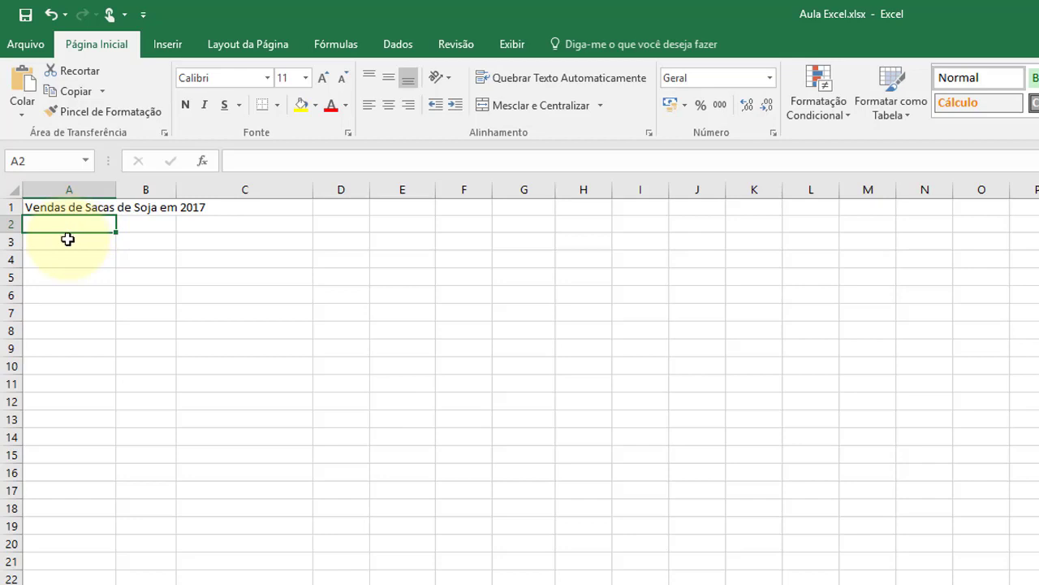
left_click(33, 236)
Shrink row 2 to height 9 and enter the heading 'Mês' in A3.
left_click_drag(17, 232, 26, 226)
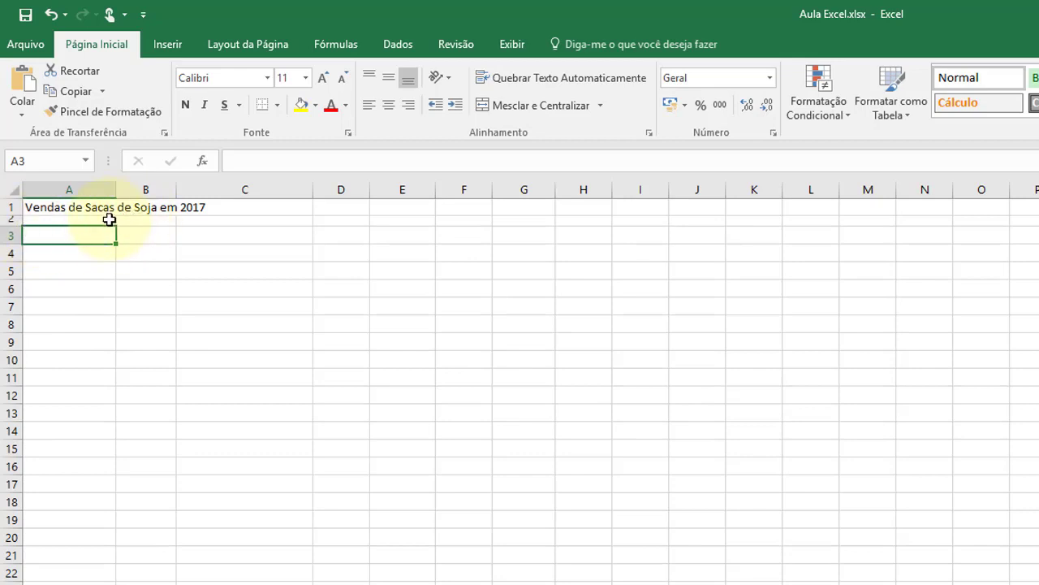
type("M")
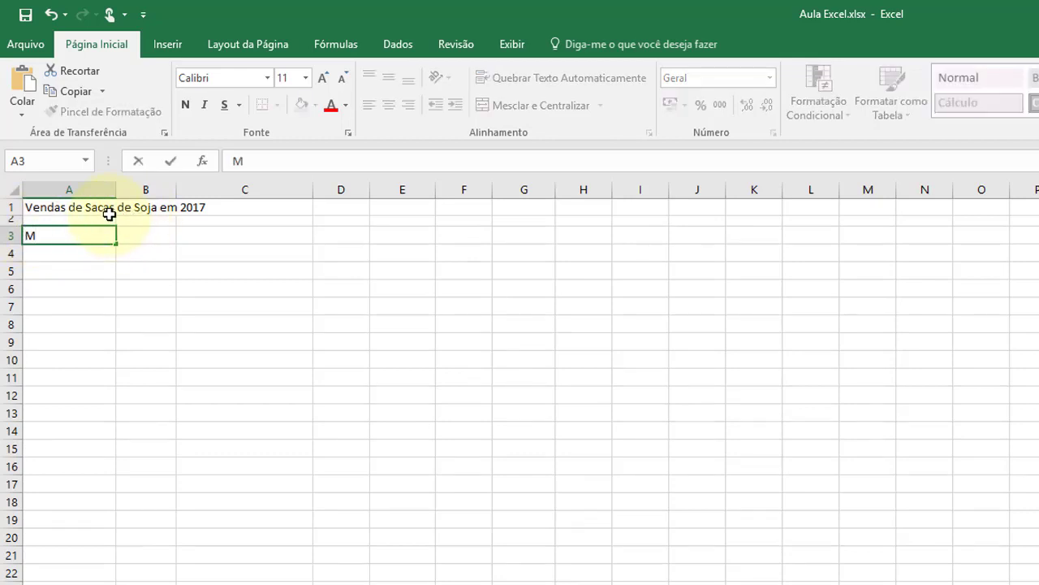
key("BackSpace")
key("BackSpace")
key("BackSpace")
key("BackSpace")
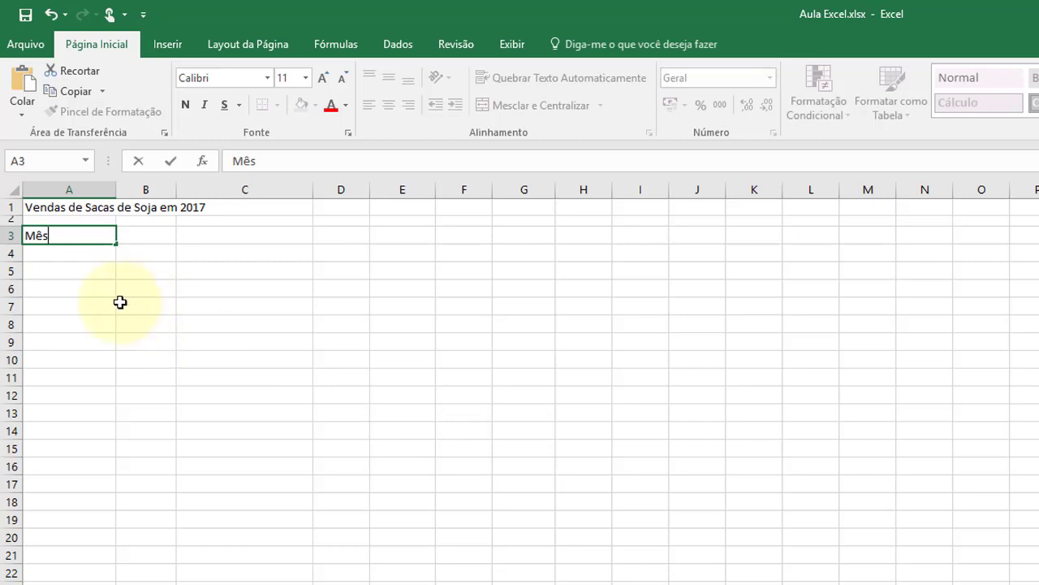
left_click(95, 301)
left_click(70, 238)
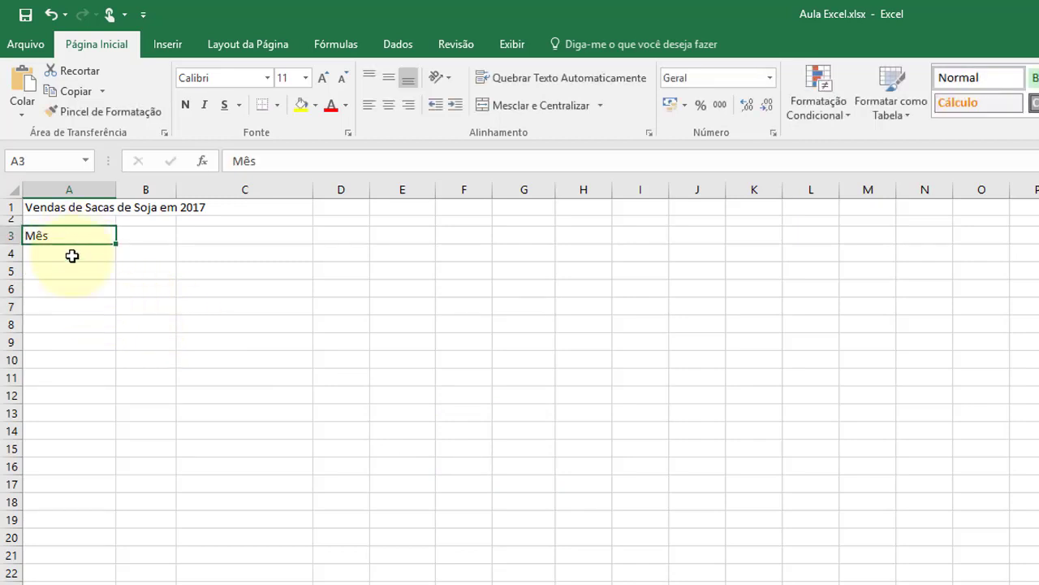
Enter 'Janeiro' in A4 and fill the months down to 'Dezembro' in A15.
left_click(73, 255)
type("Ja")
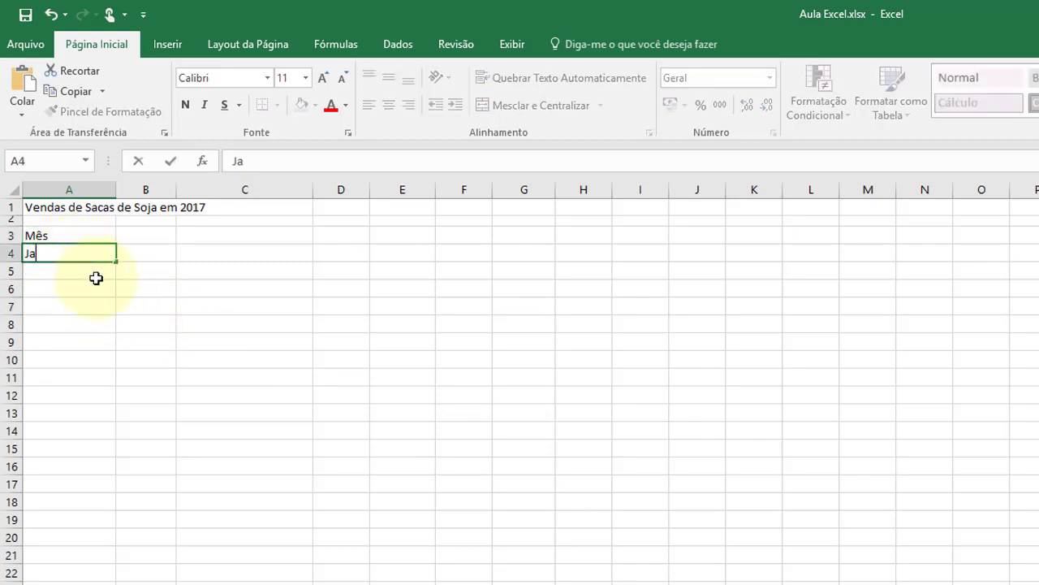
type("neiro")
key("Return")
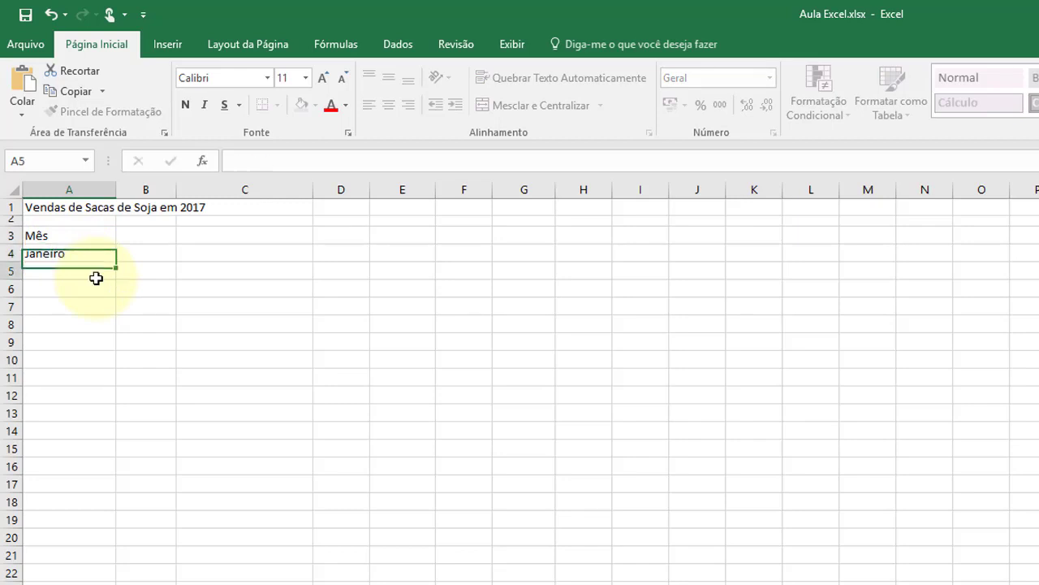
left_click(90, 257)
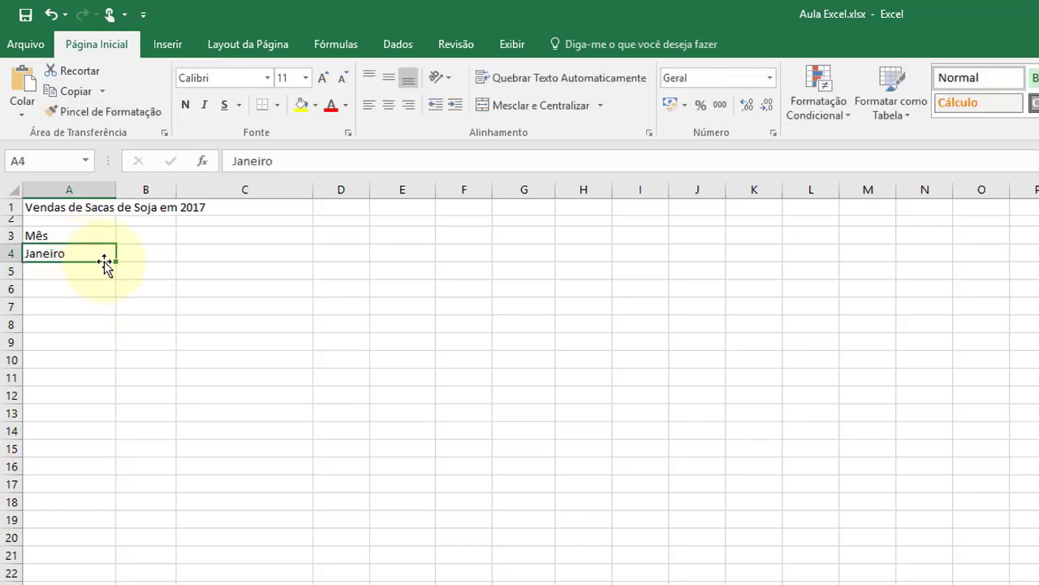
left_click_drag(116, 259, 118, 470)
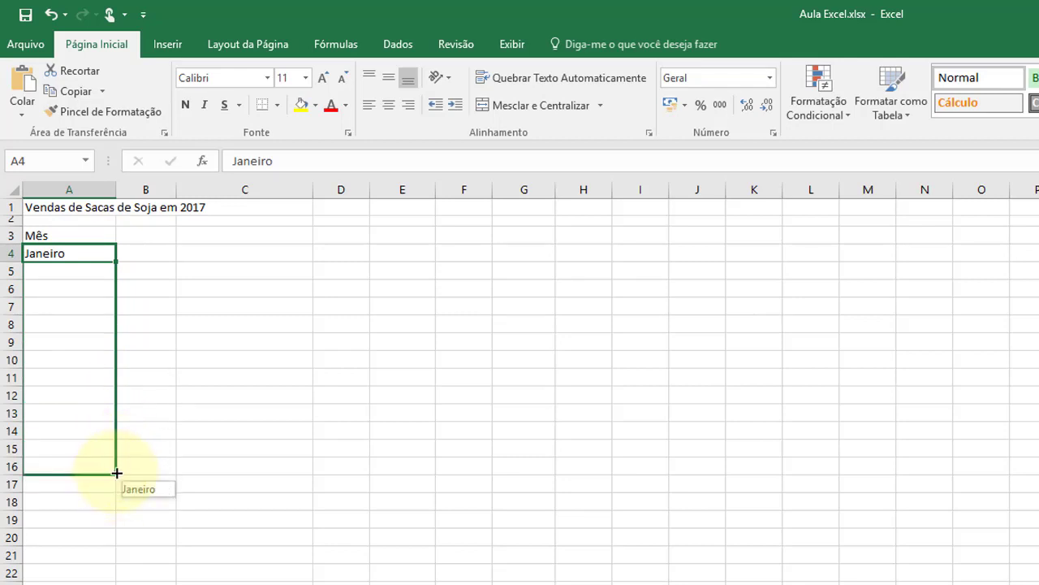
left_click_drag(118, 471, 116, 461)
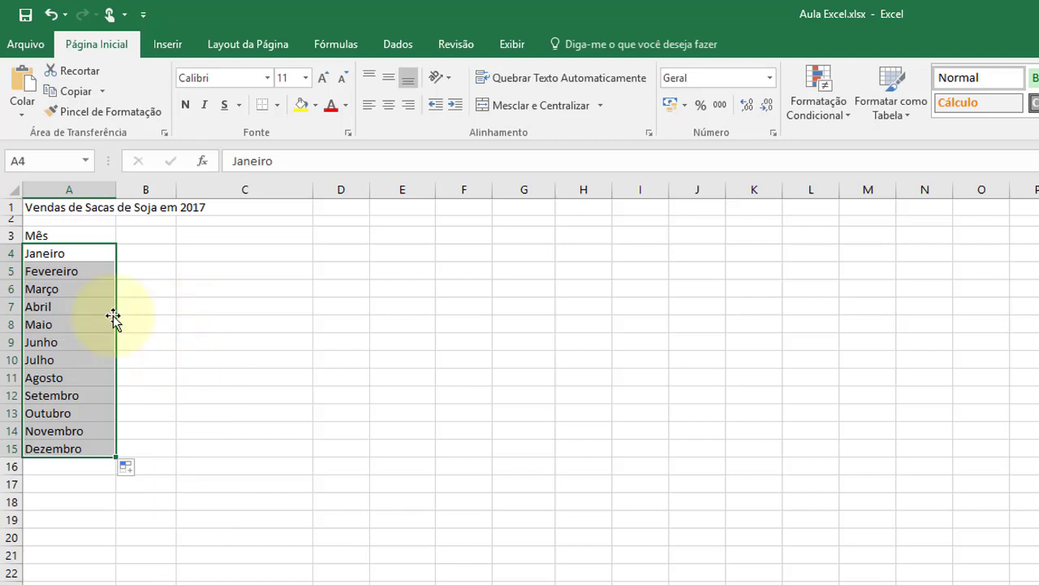
left_click(147, 233)
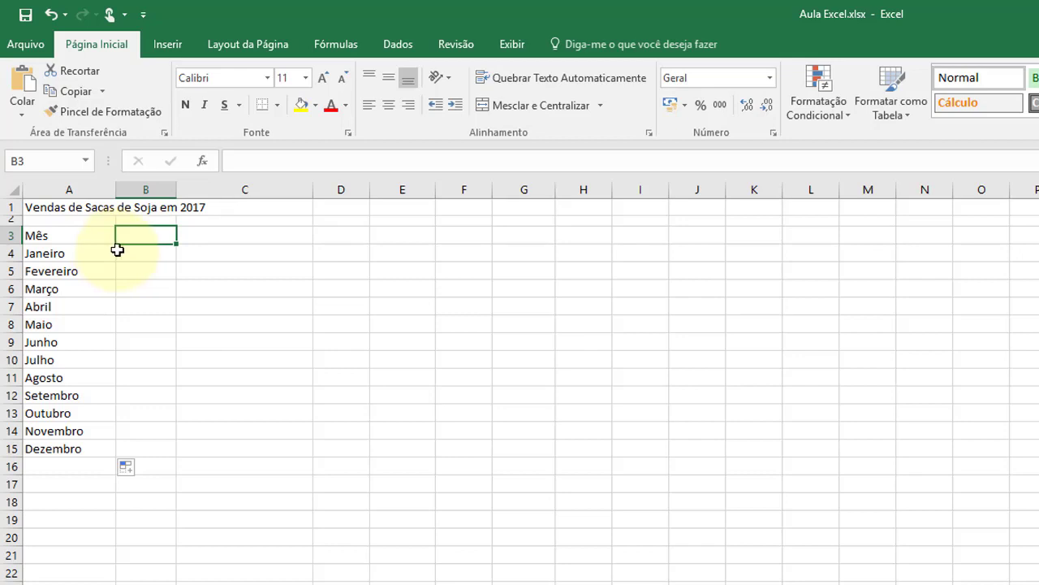
Enter the headers 'Vlr/Saca' in B3 and 'Qtdade.' in C3.
type("Va")
key("BackSpace")
key("BackSpace")
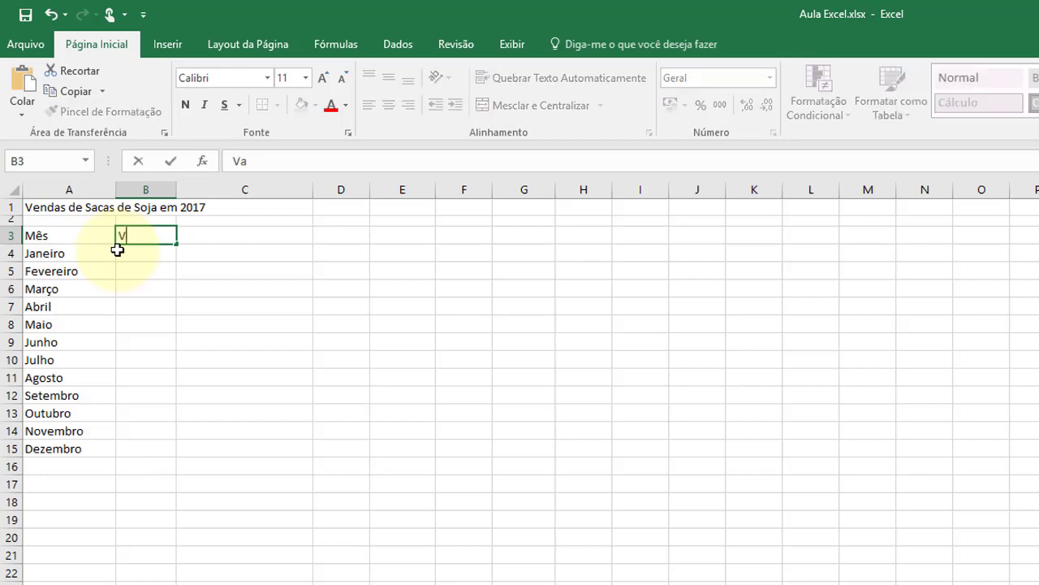
type("lr/")
type("Saca")
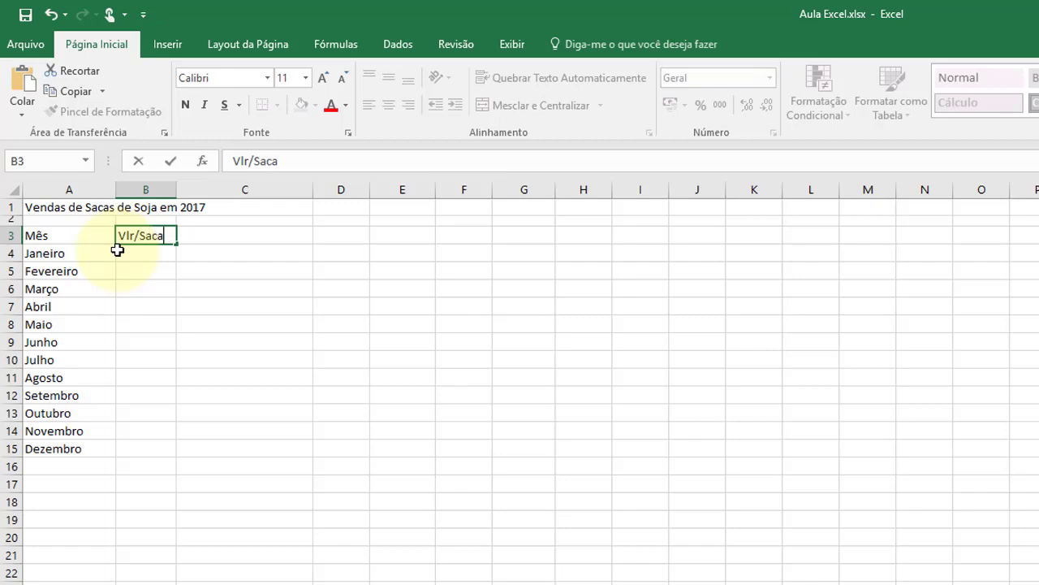
key("Tab")
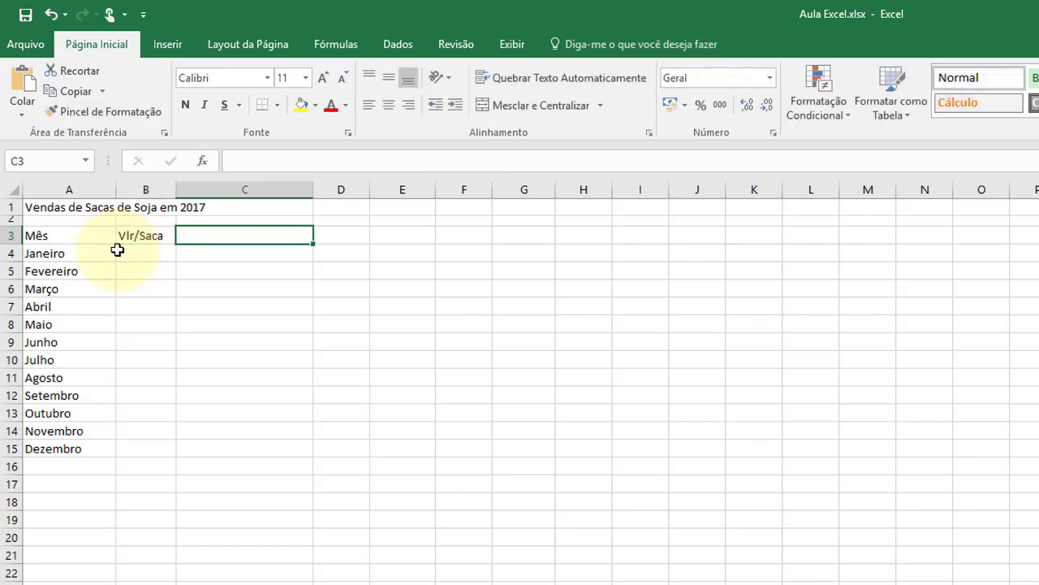
type("Q")
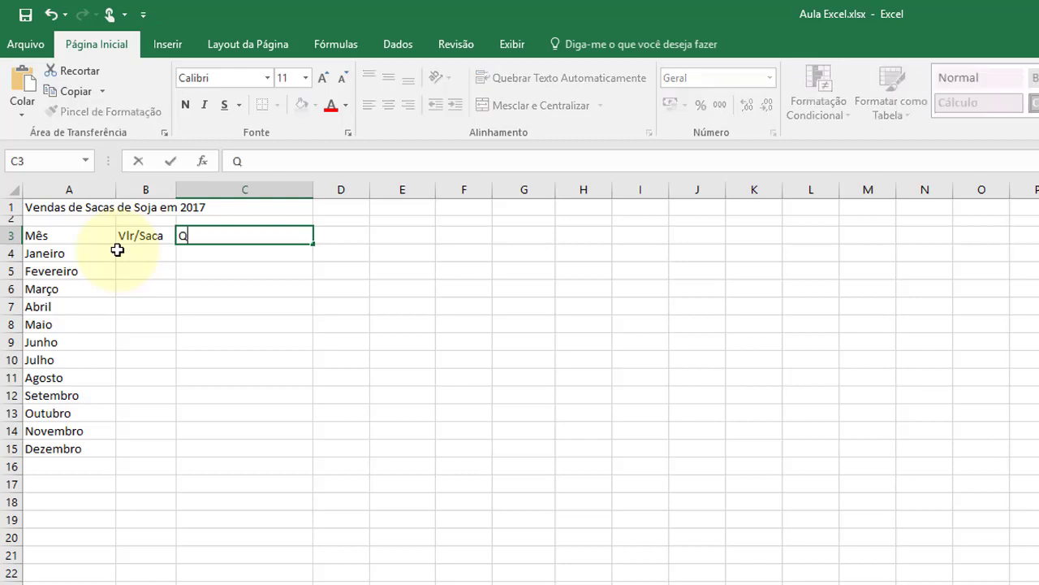
type("tdade.")
type("0")
key("BackSpace")
key("Tab")
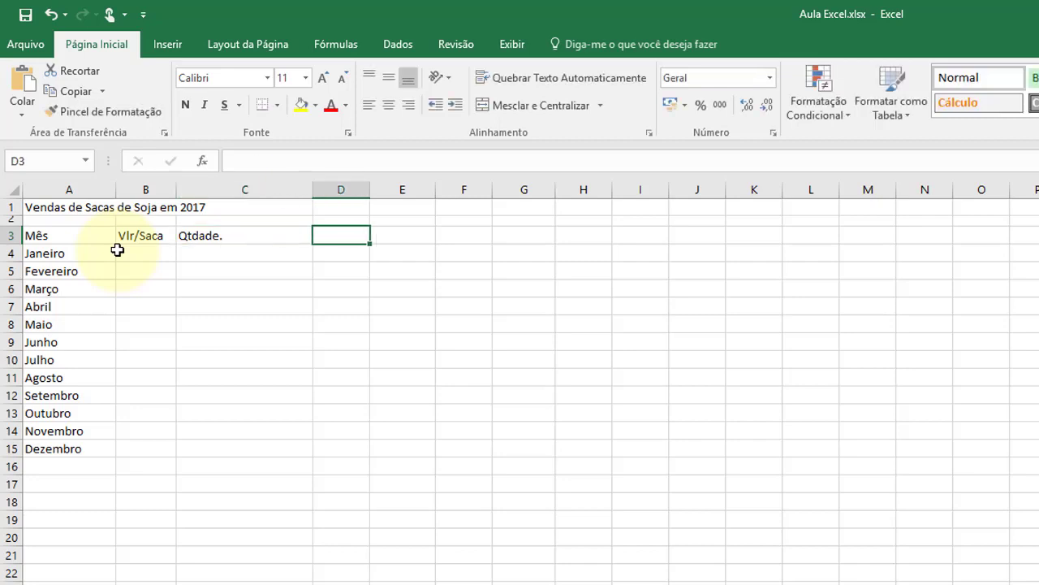
Add headers 'Total', '%' and 'Análise' in D3:F3, then narrow column C.
type("To")
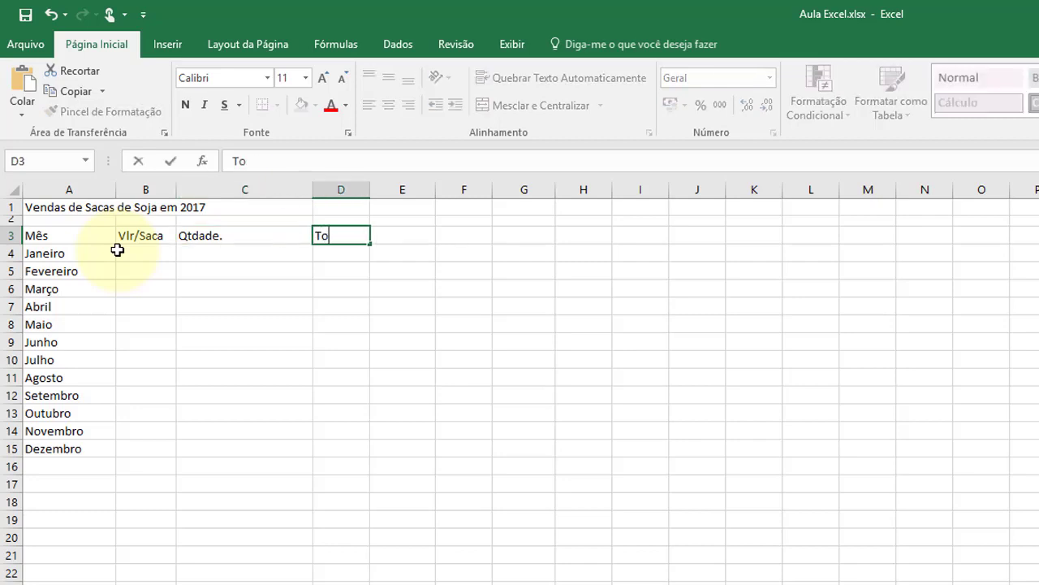
type("tal")
key("Tab")
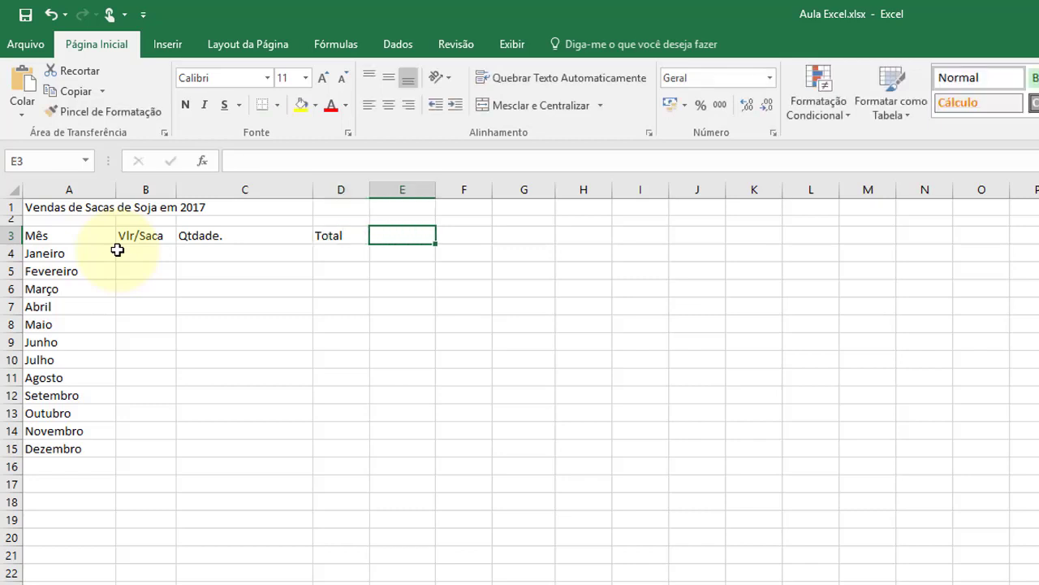
type("%")
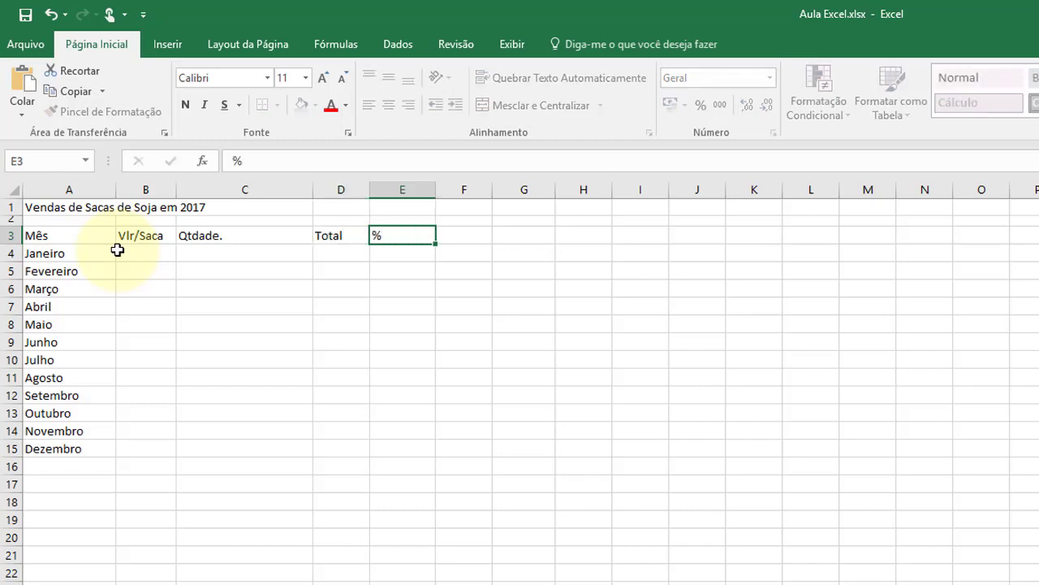
key("Tab")
type("A")
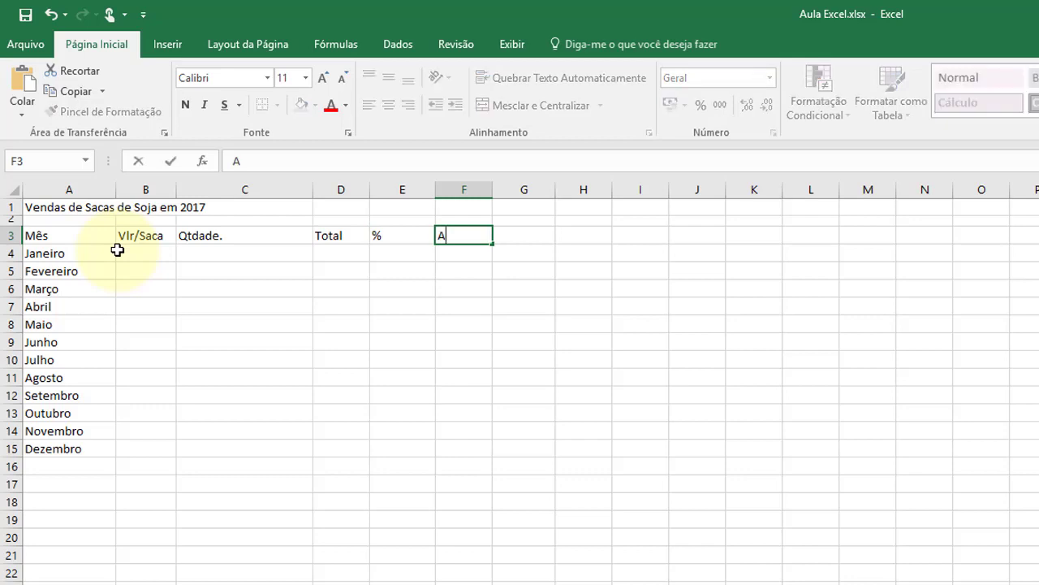
type("nálise")
left_click(260, 307)
left_click_drag(311, 182, 243, 177)
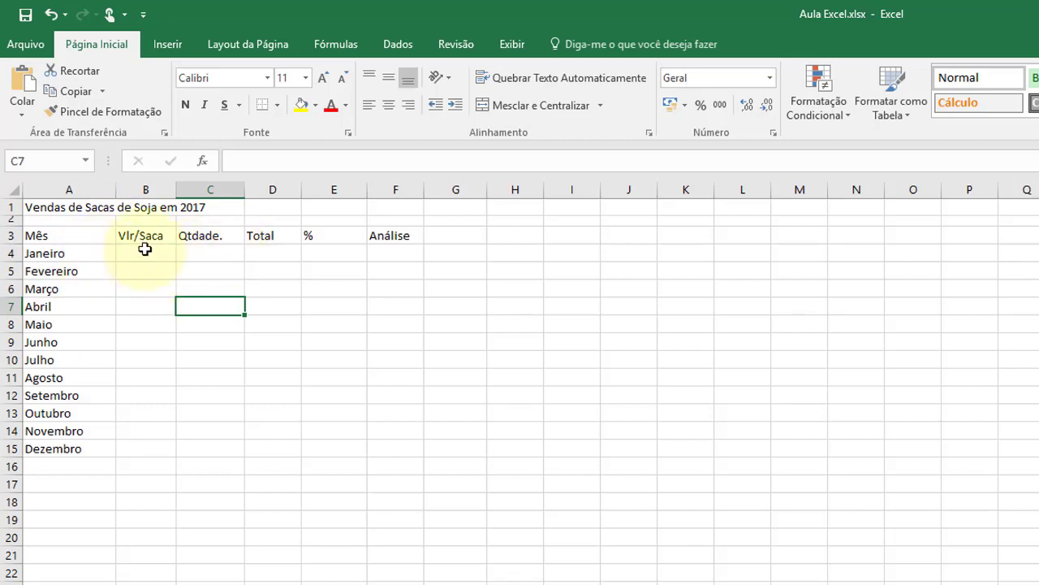
Fill monthly prices in B4:B15 and quantities in C4:C15, then select the prices B4:B15.
left_click(148, 253)
left_click(187, 256)
left_click(146, 256)
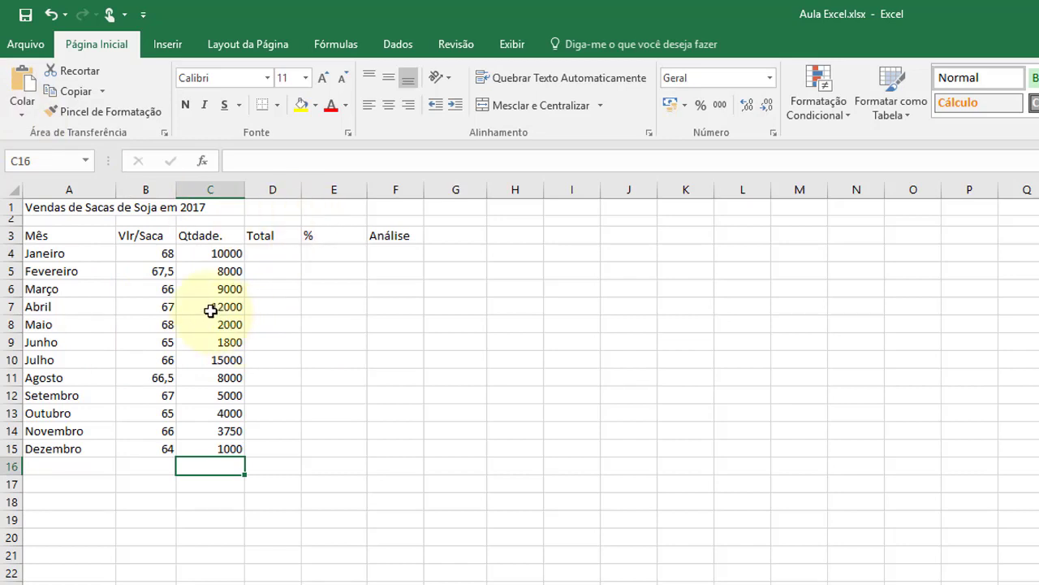
left_click(211, 310)
left_click_drag(156, 254, 162, 448)
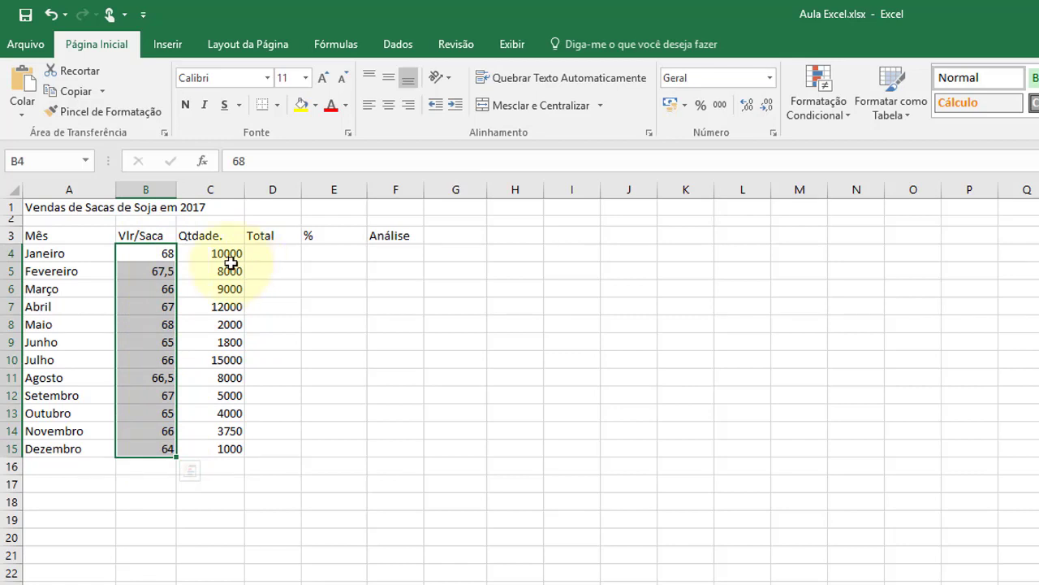
left_click(151, 256)
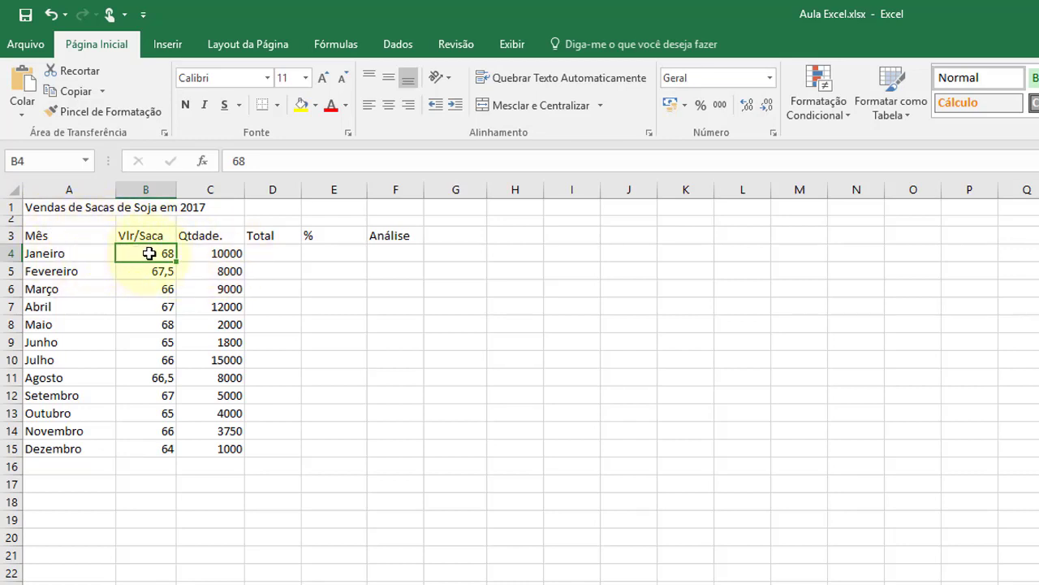
left_click_drag(149, 254, 162, 449)
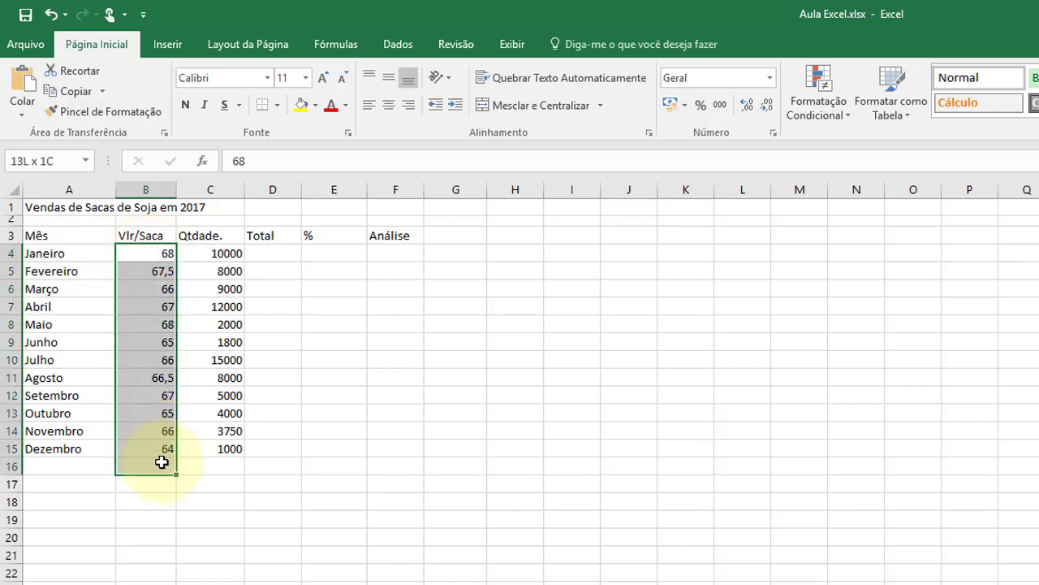
left_click(199, 416)
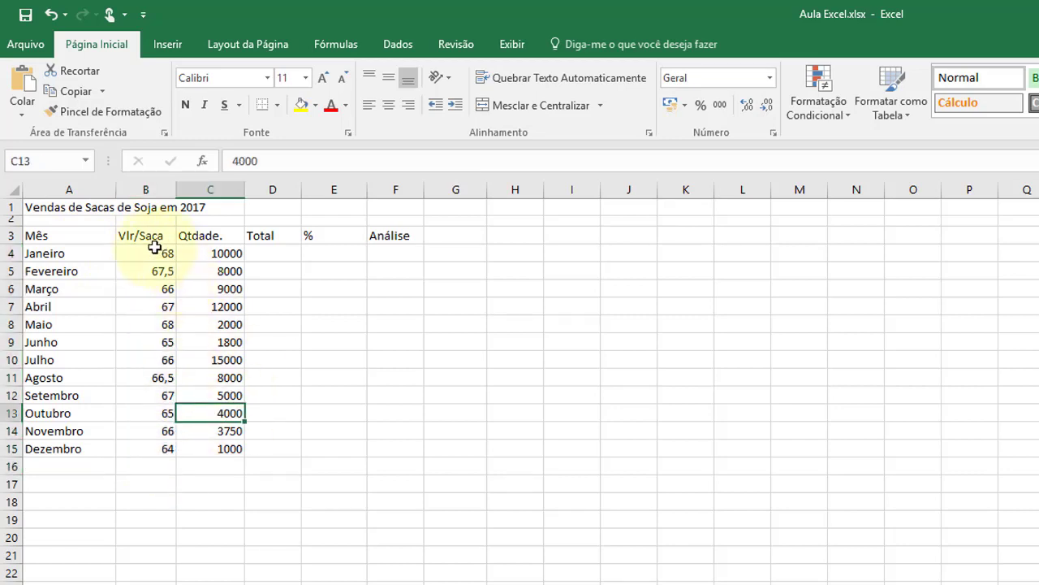
left_click(162, 253)
left_click_drag(169, 278, 224, 445)
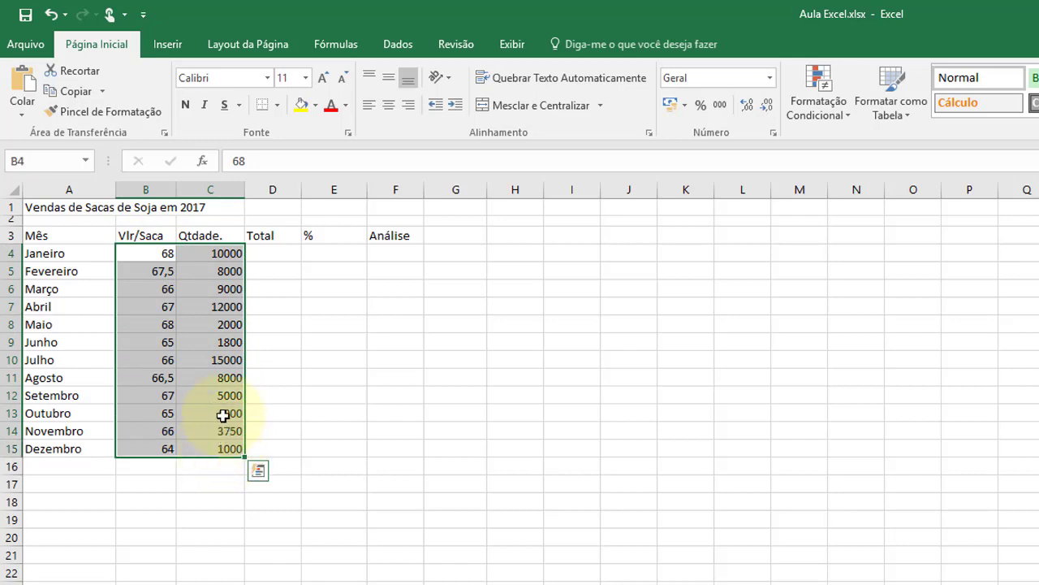
left_click(266, 258)
left_click_drag(146, 253, 162, 449)
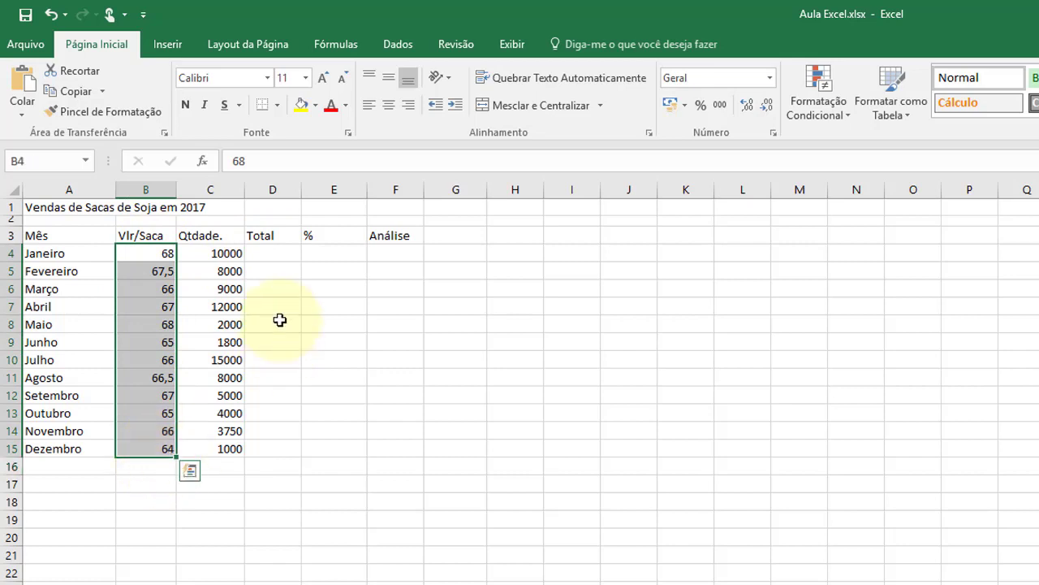
left_click(277, 264)
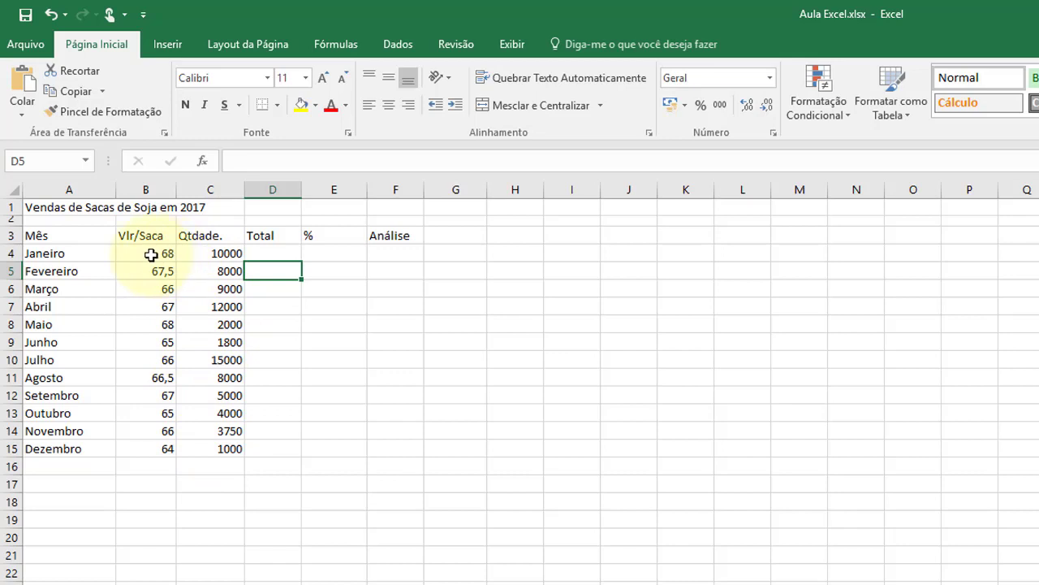
left_click(155, 378)
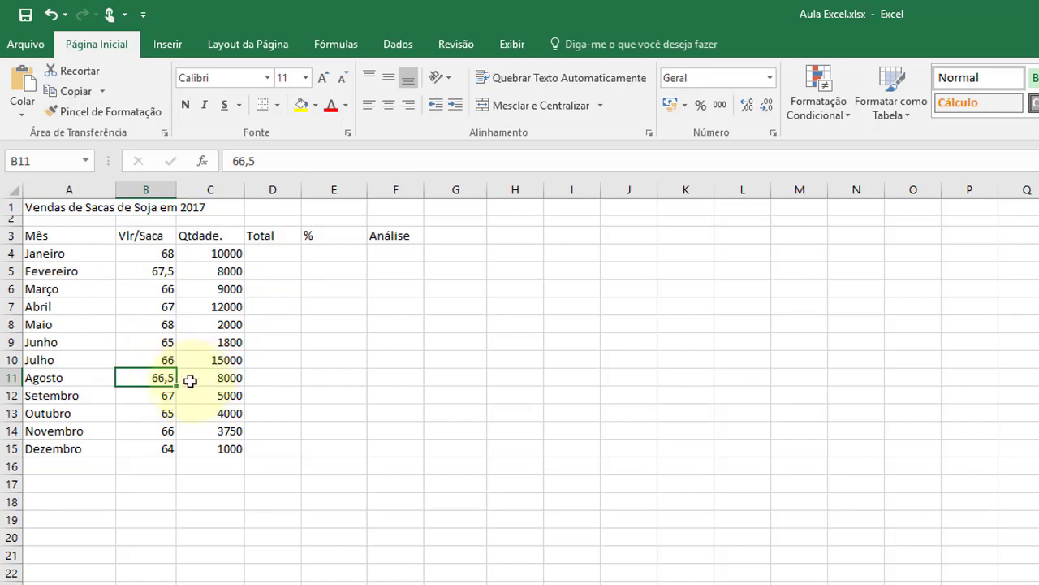
left_click(155, 271)
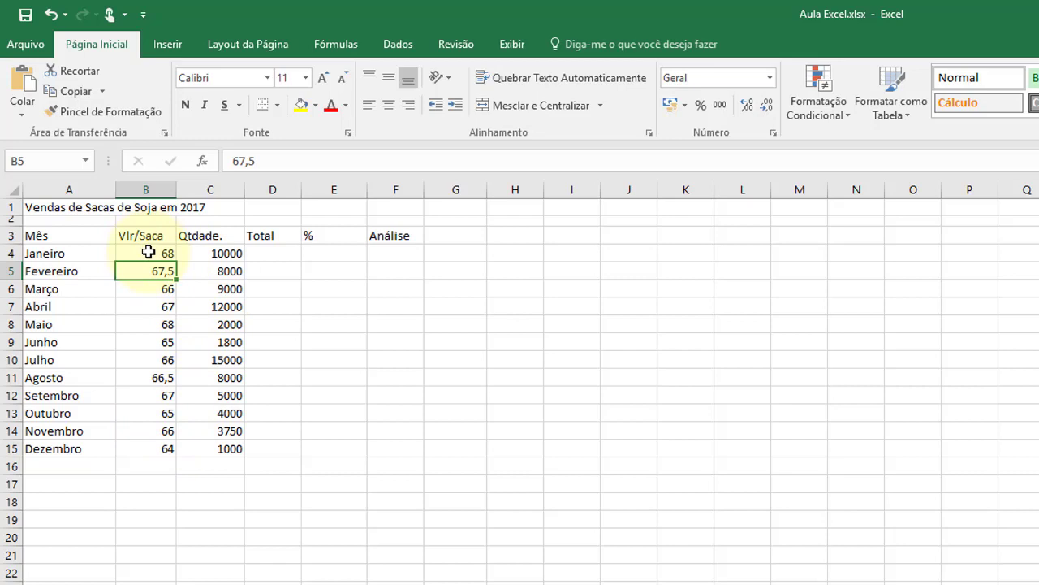
Format the prices in B4:B15 as R$ currency.
left_click_drag(148, 253, 152, 449)
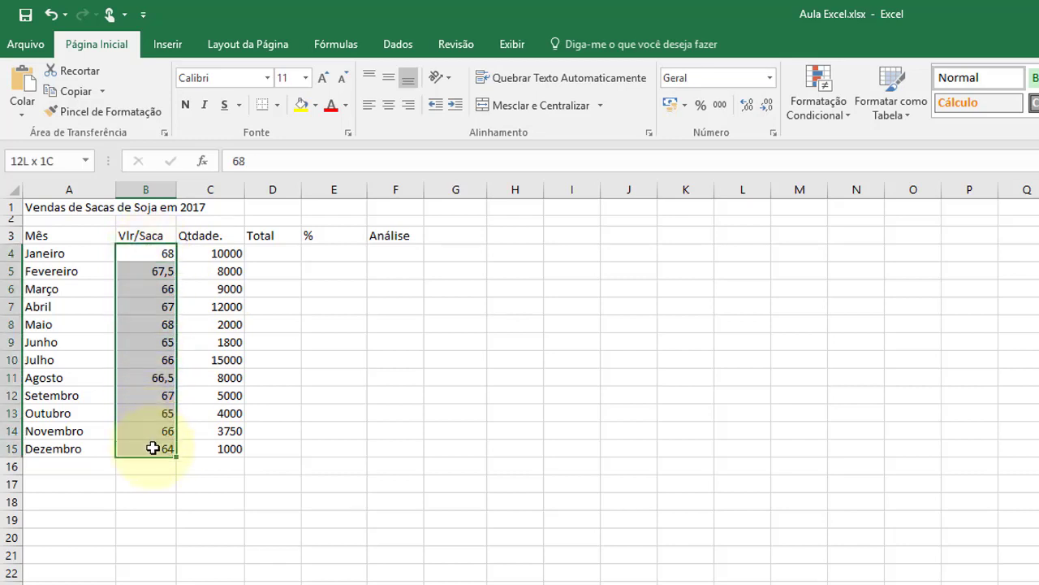
left_click(669, 108)
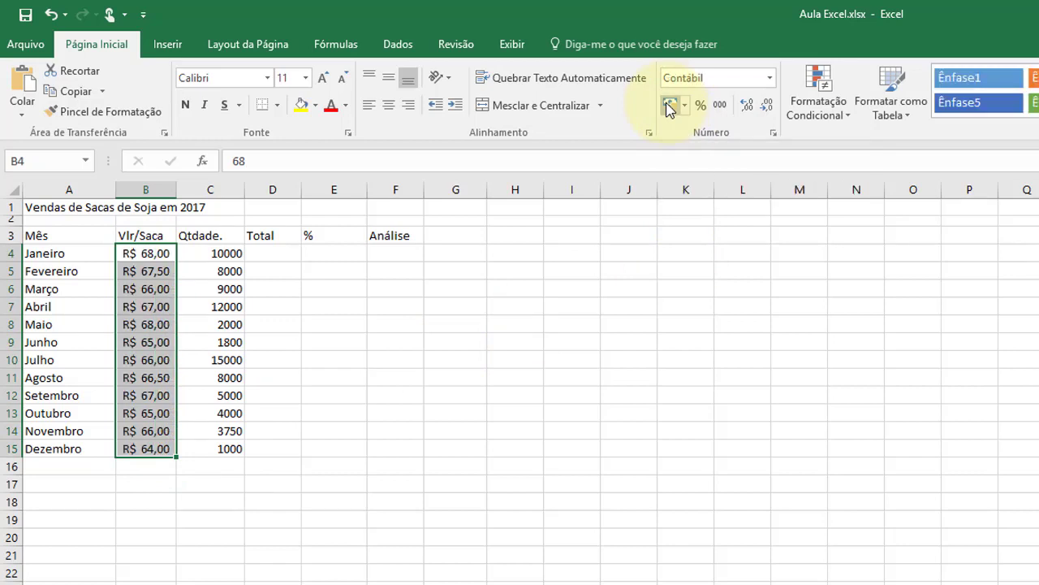
left_click(410, 429)
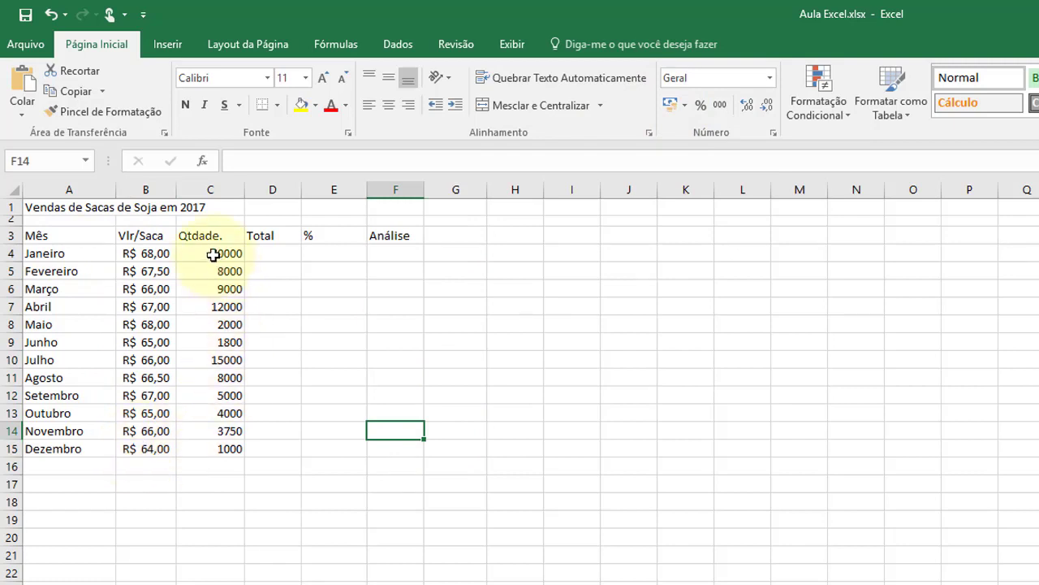
Give the quantities in C4:C15 thousand separators and no decimal places.
left_click_drag(212, 249, 208, 447)
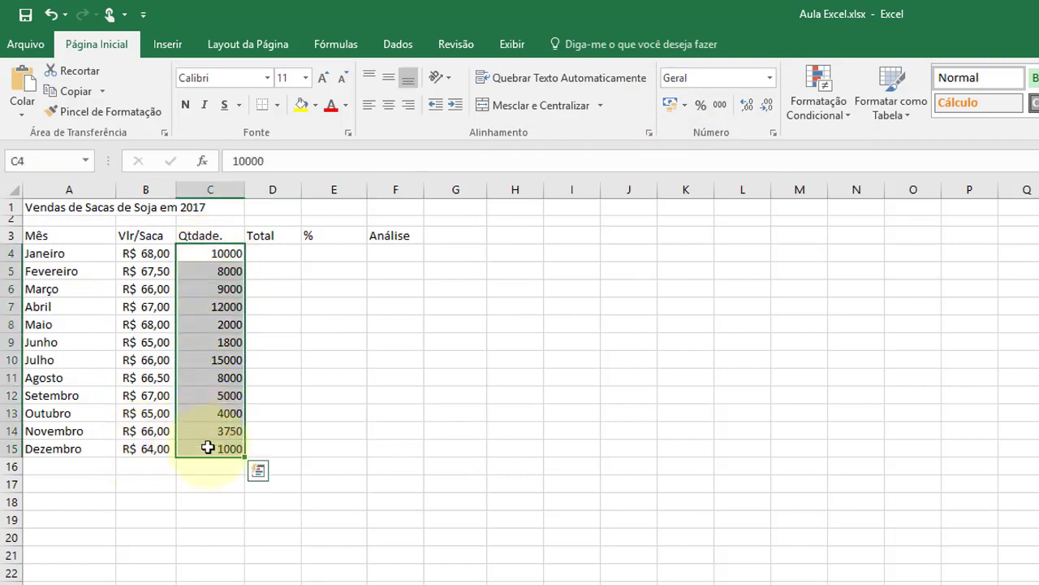
left_click(721, 105)
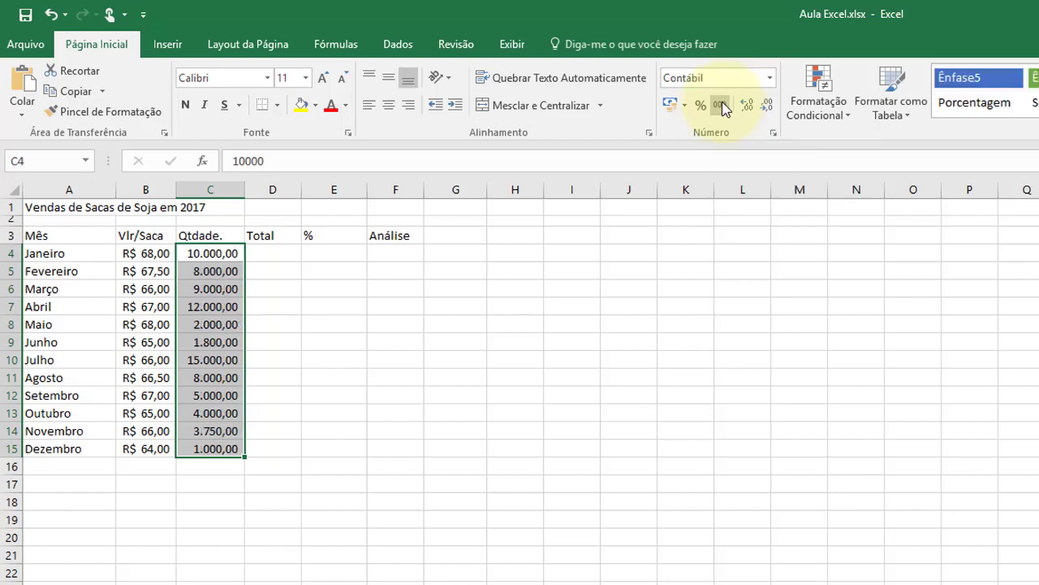
left_click(767, 107)
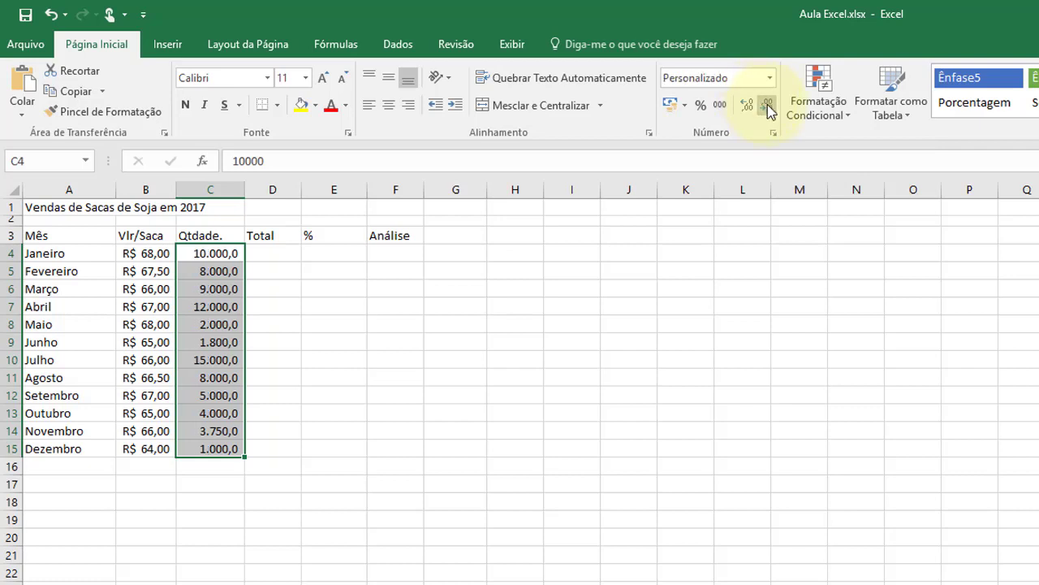
left_click(768, 106)
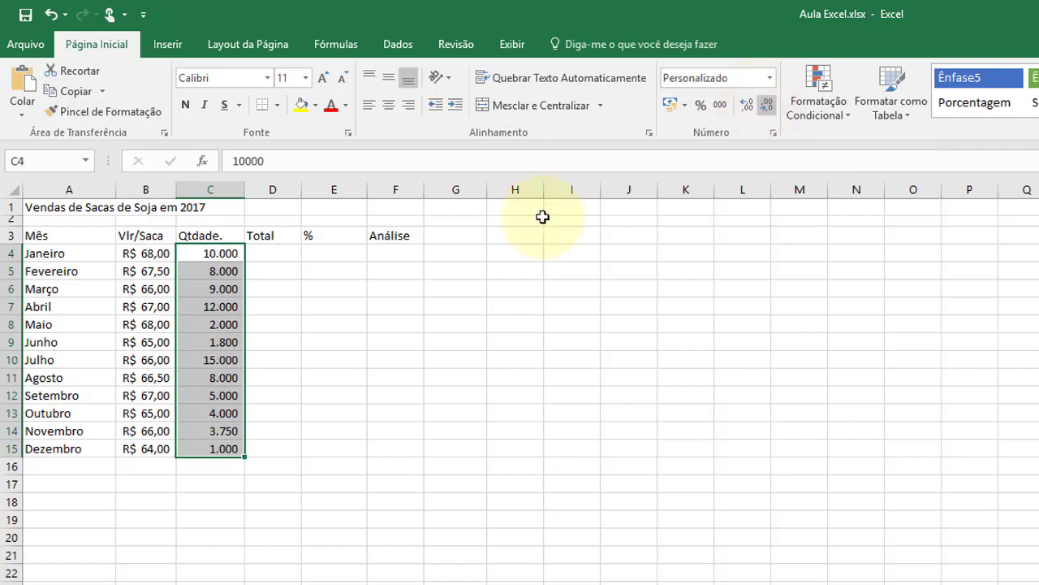
left_click(405, 518)
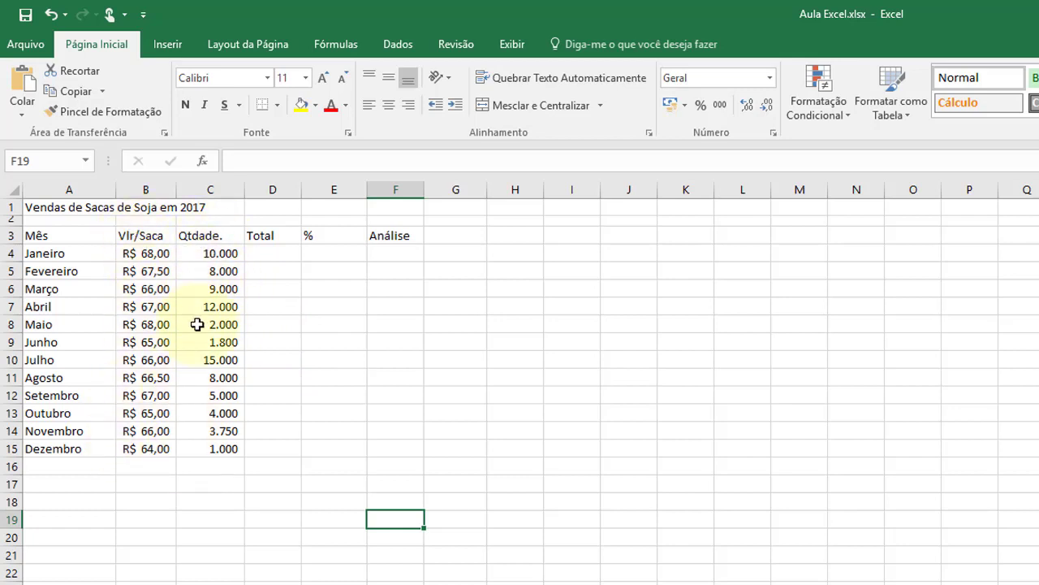
Point out the price and quantity cells in columns B and C, then begin a formula with = in D4.
left_click(155, 253)
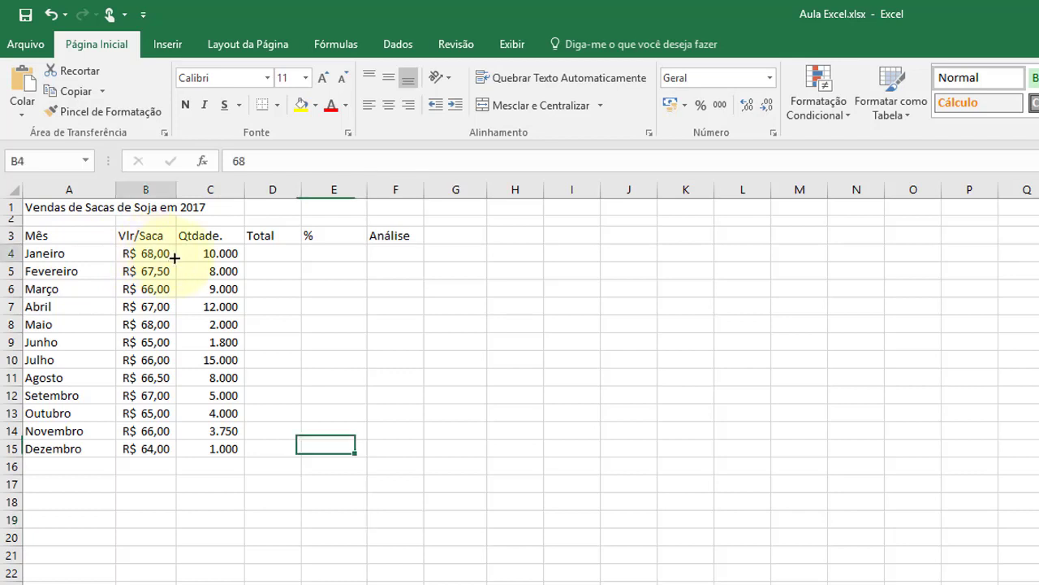
left_click(206, 255)
left_click(159, 254)
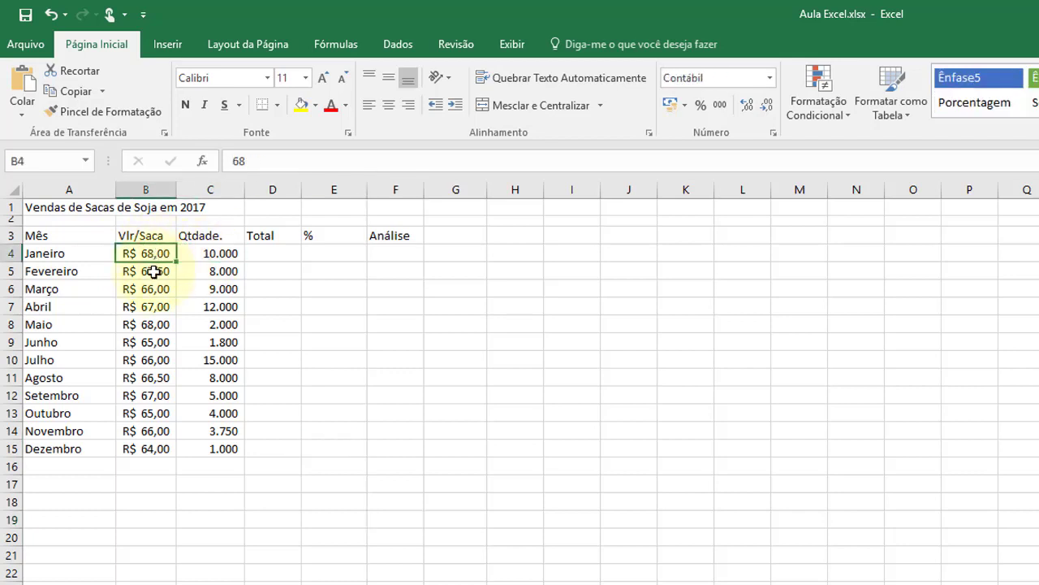
left_click(154, 272)
left_click(218, 254)
left_click(163, 255)
left_click(160, 272)
left_click(206, 270)
left_click(205, 254)
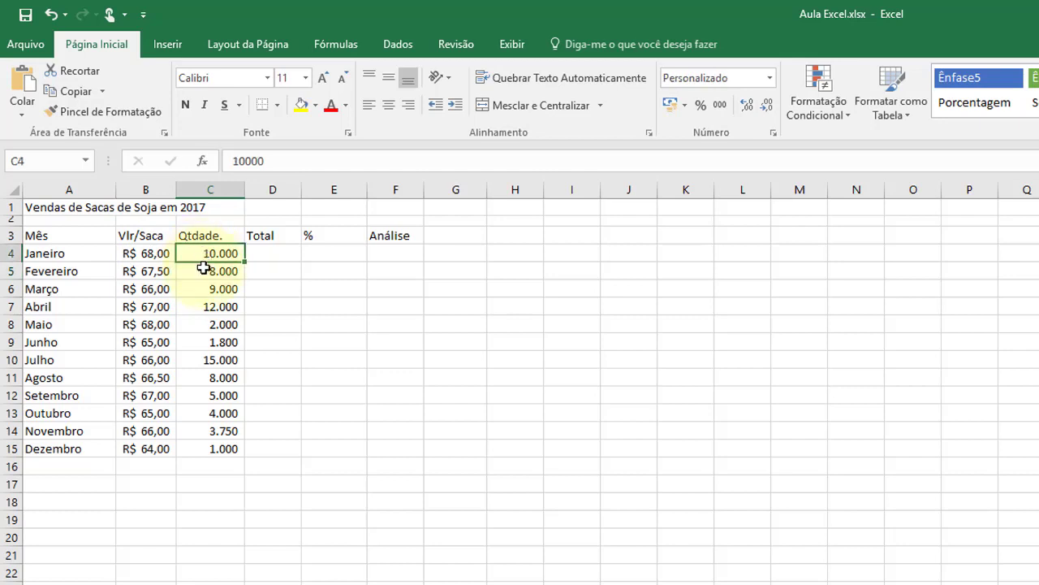
left_click(208, 268)
left_click(209, 255)
left_click(210, 271)
left_click(215, 309)
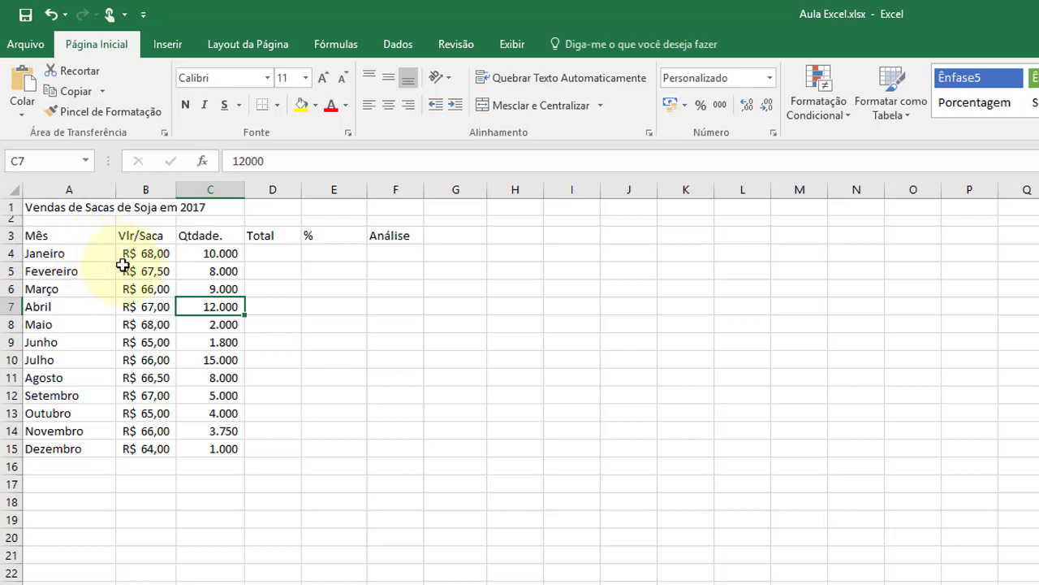
left_click(254, 255)
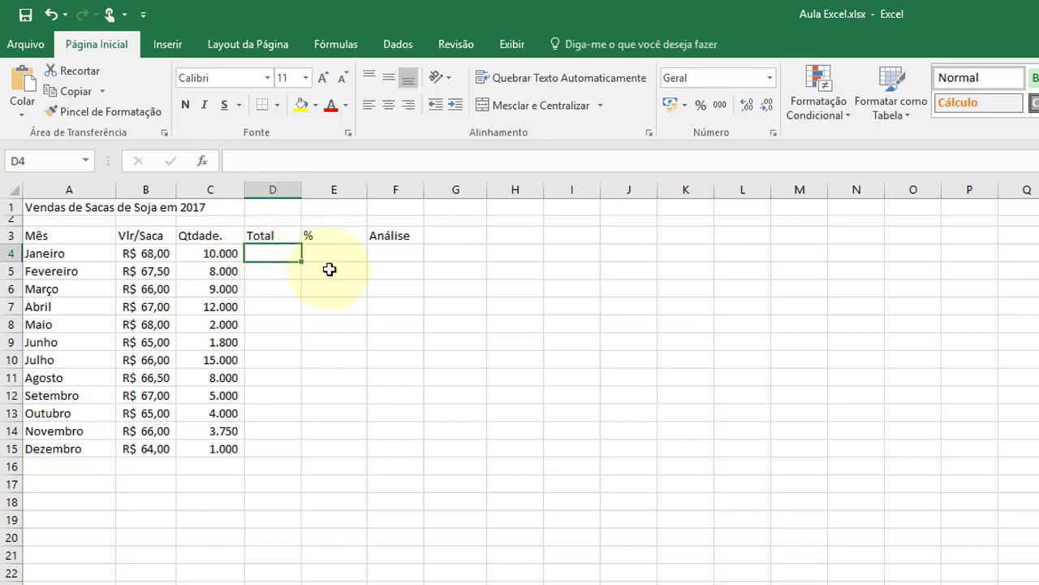
type("=")
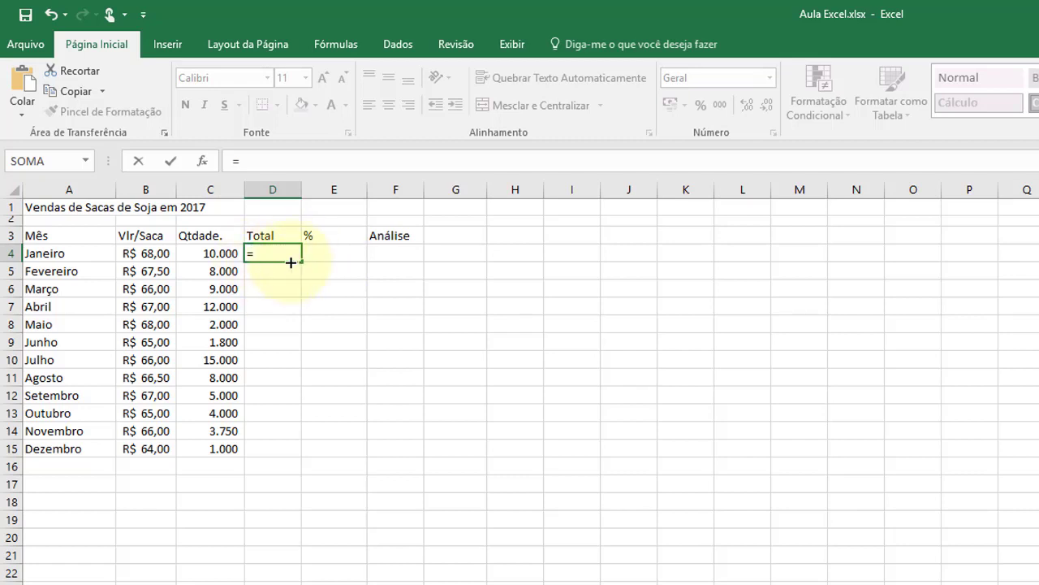
Complete D4's formula as =B4*C4, giving January's total of 680.000.
left_click(160, 253)
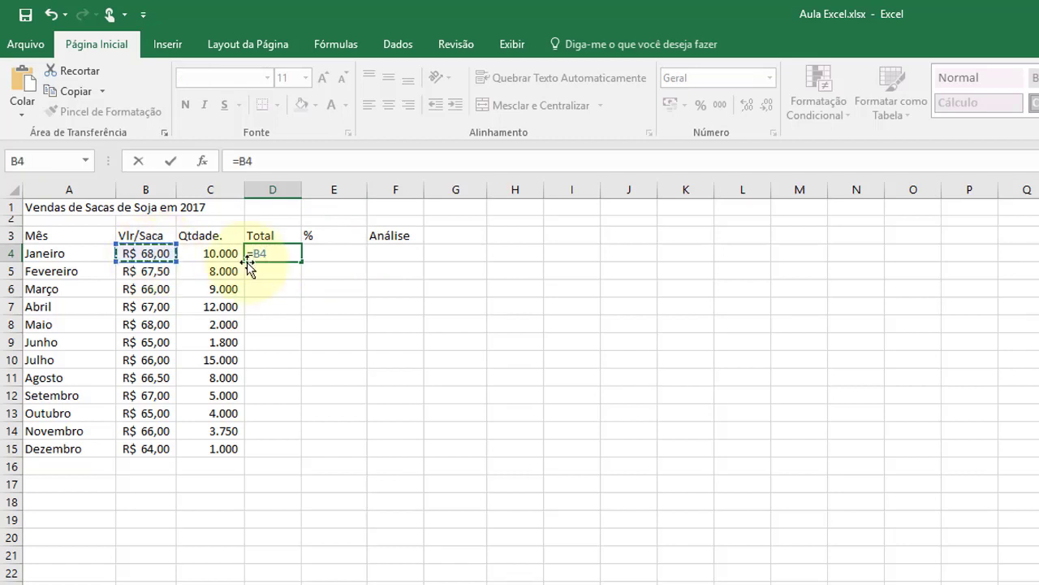
type("*")
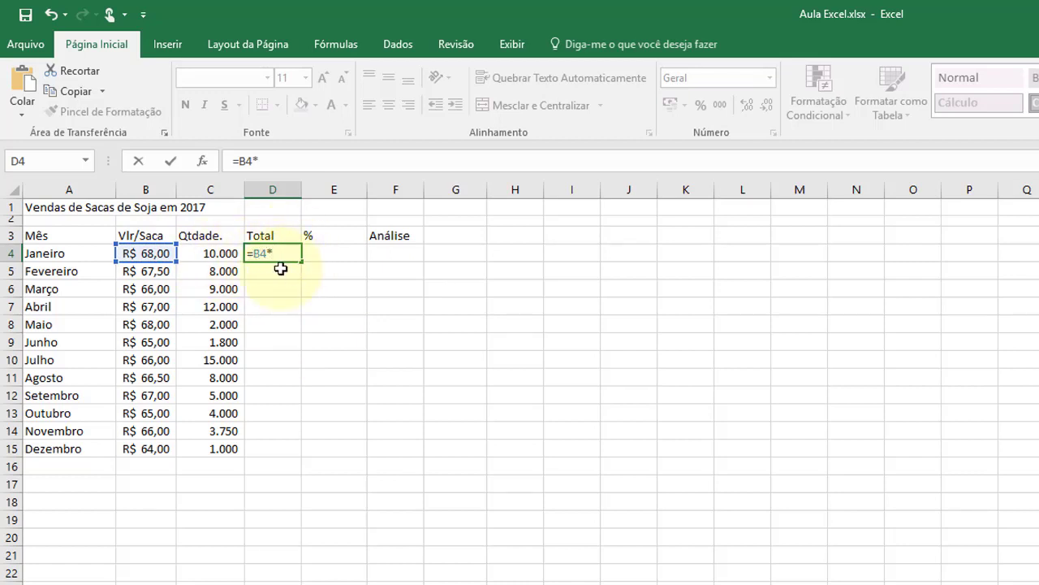
left_click(204, 254)
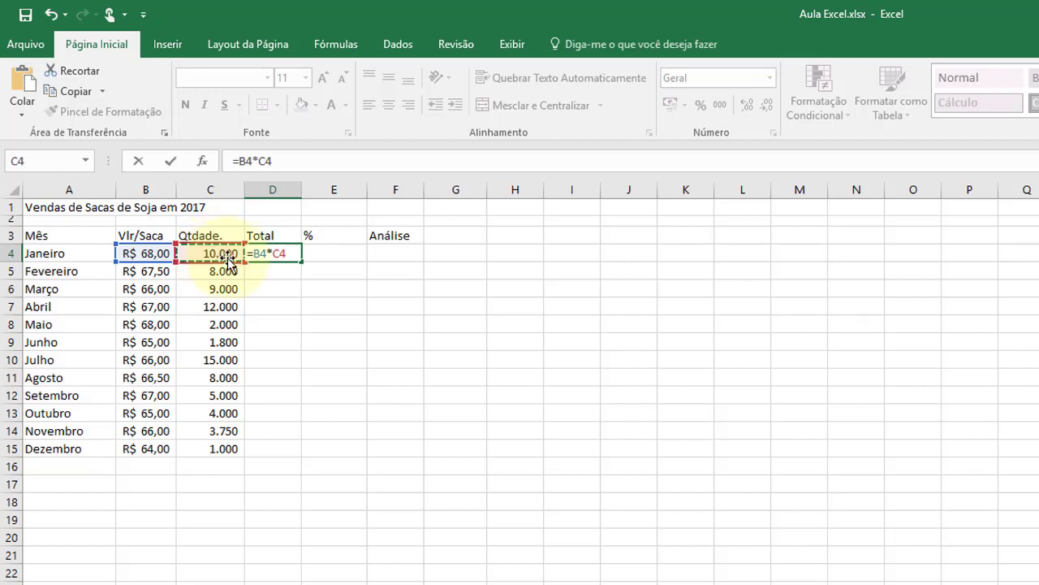
key("Return")
left_click(283, 254)
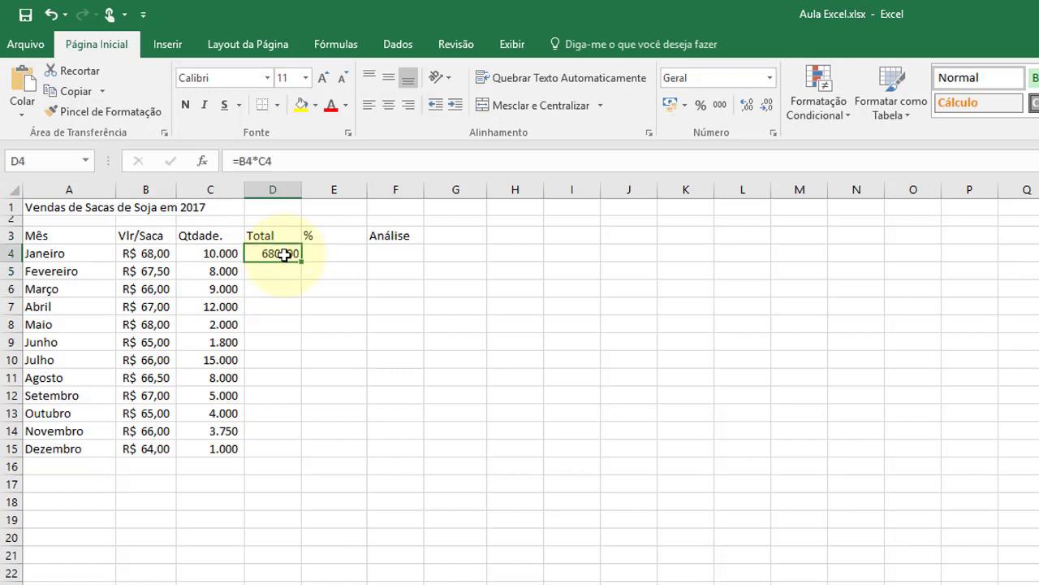
Format D4 as R$ 680.000,00 currency and rename header B3 to 'Vlr/Saca 60kg'.
left_click(670, 105)
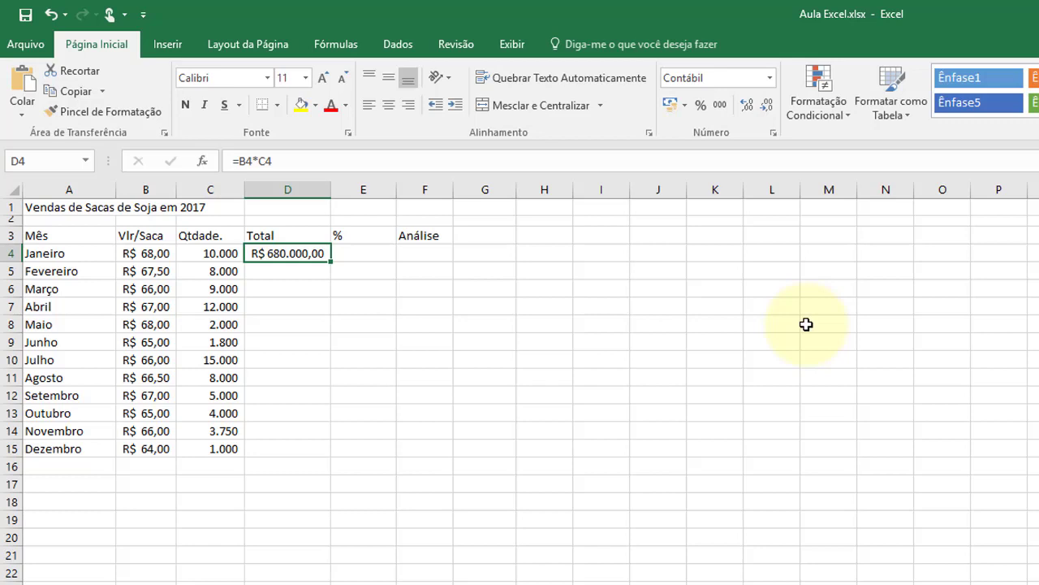
left_click(156, 233)
left_click(362, 162)
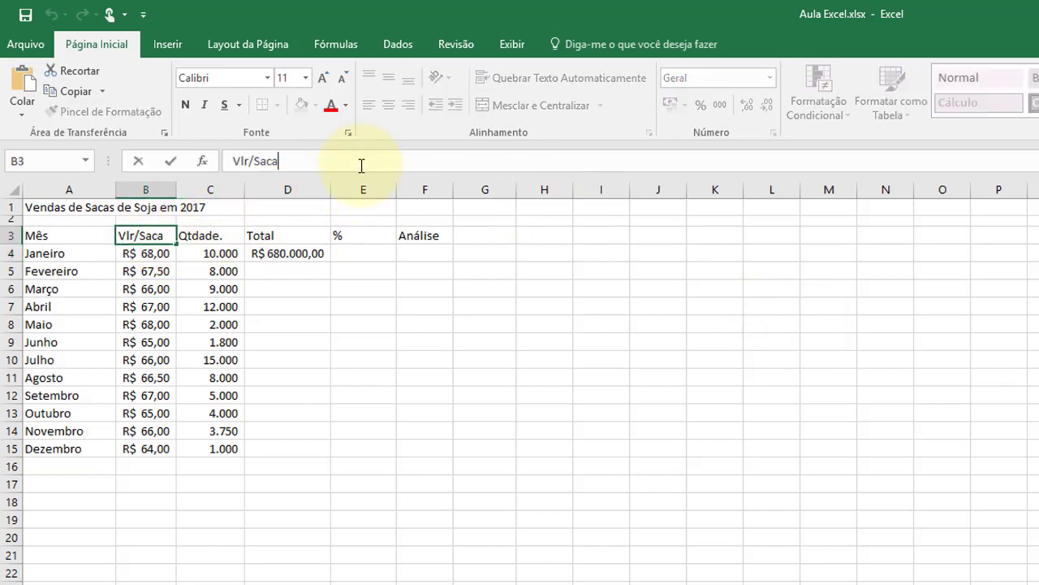
type(" 60")
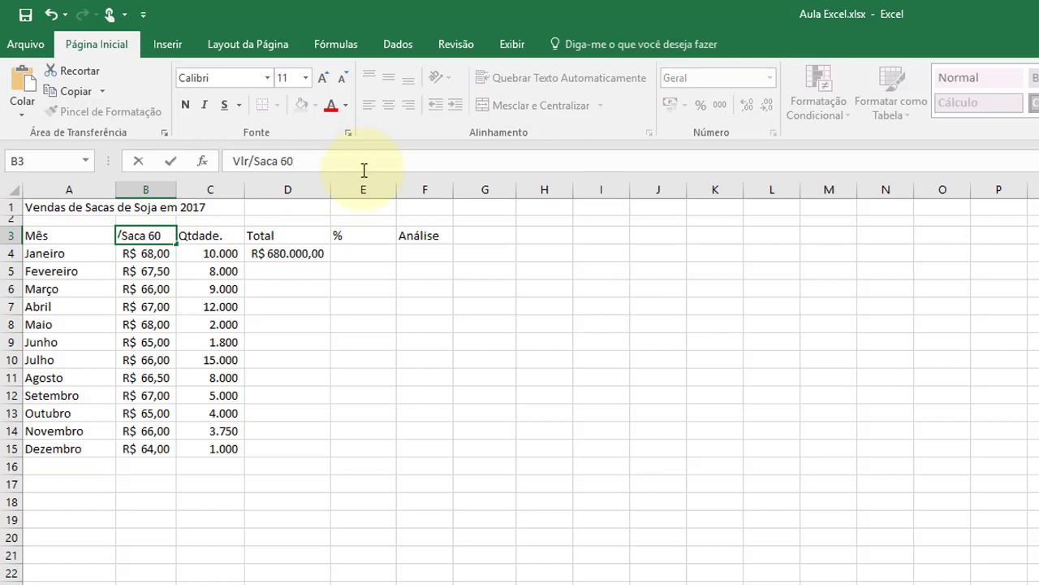
type("kg")
key("Return")
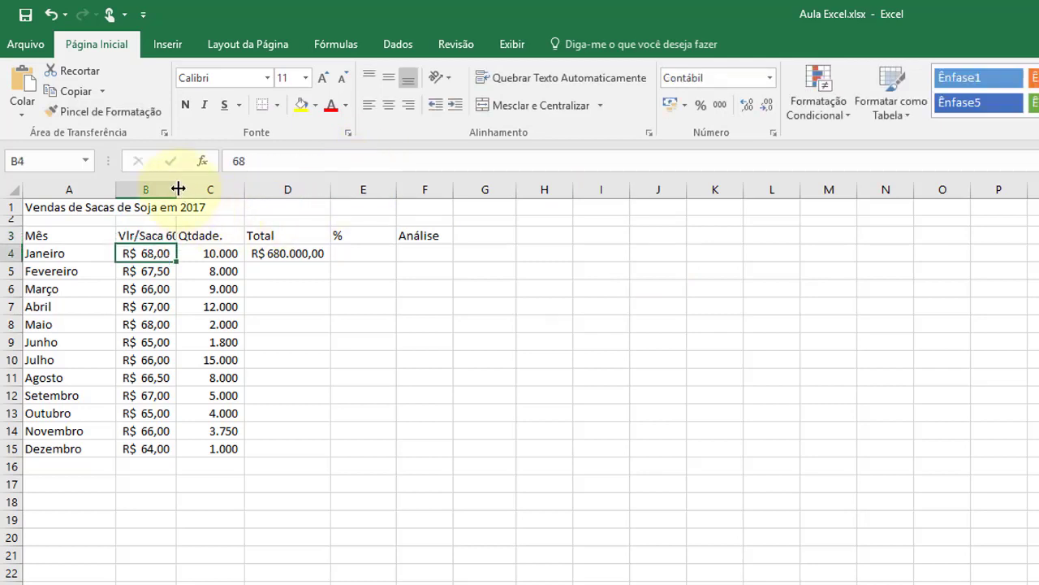
Autofit column B to the longer header, then select January's total cell.
double_click(177, 189)
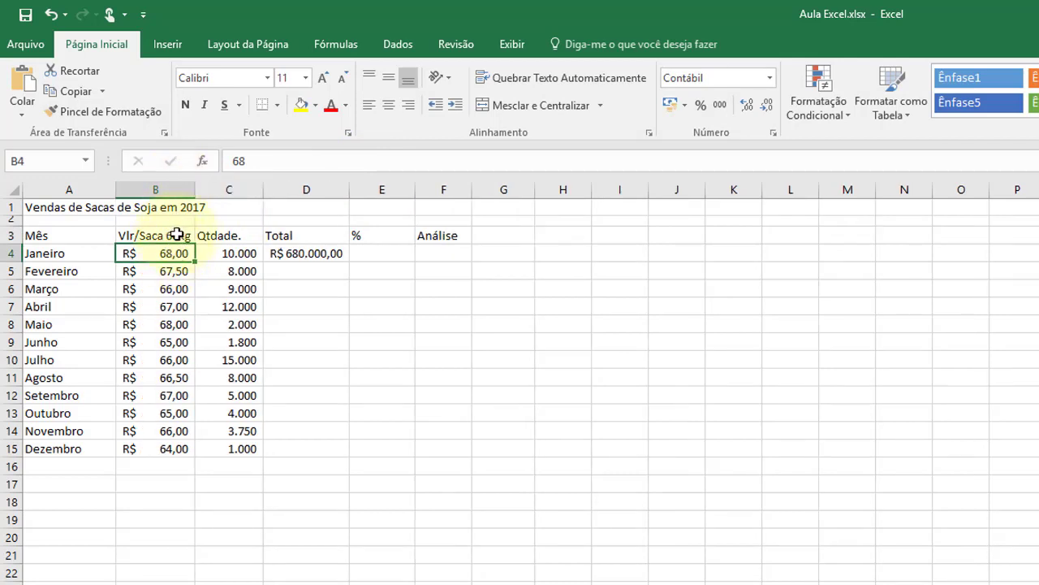
left_click(317, 250)
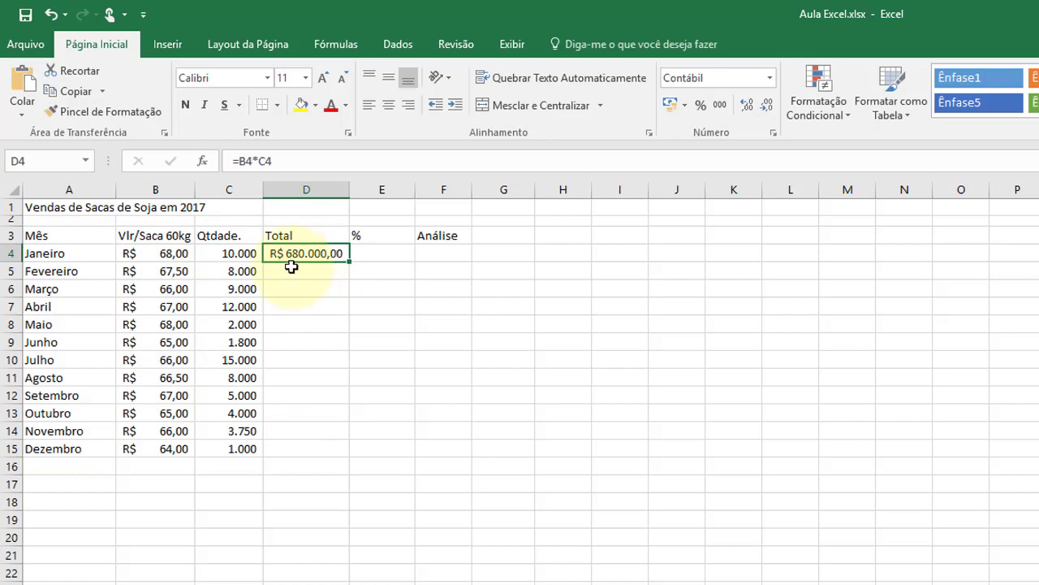
left_click(291, 267)
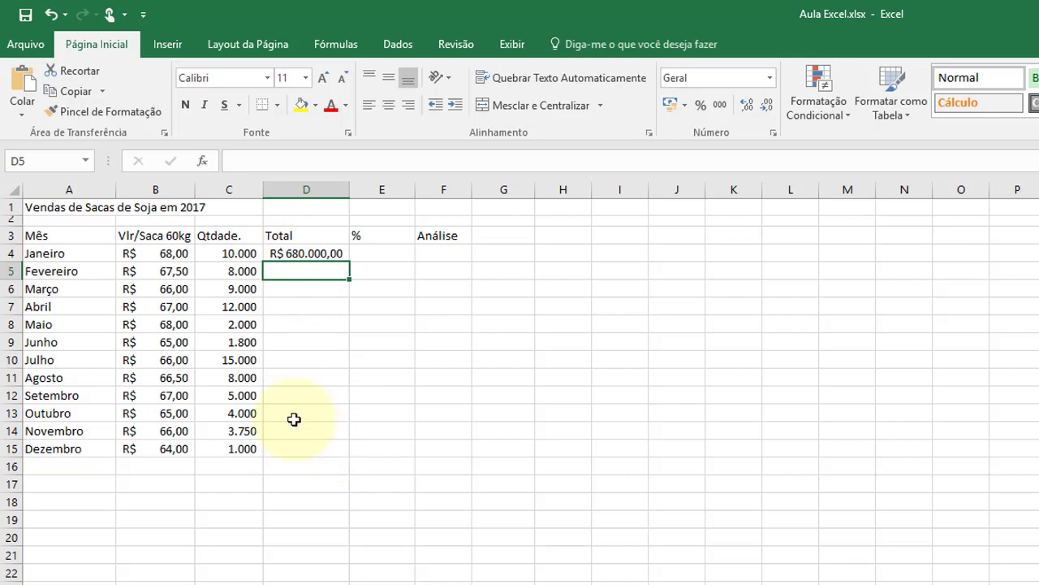
Copy the =B4*C4 total formula from D4 down to D15 for every month.
left_click(310, 256)
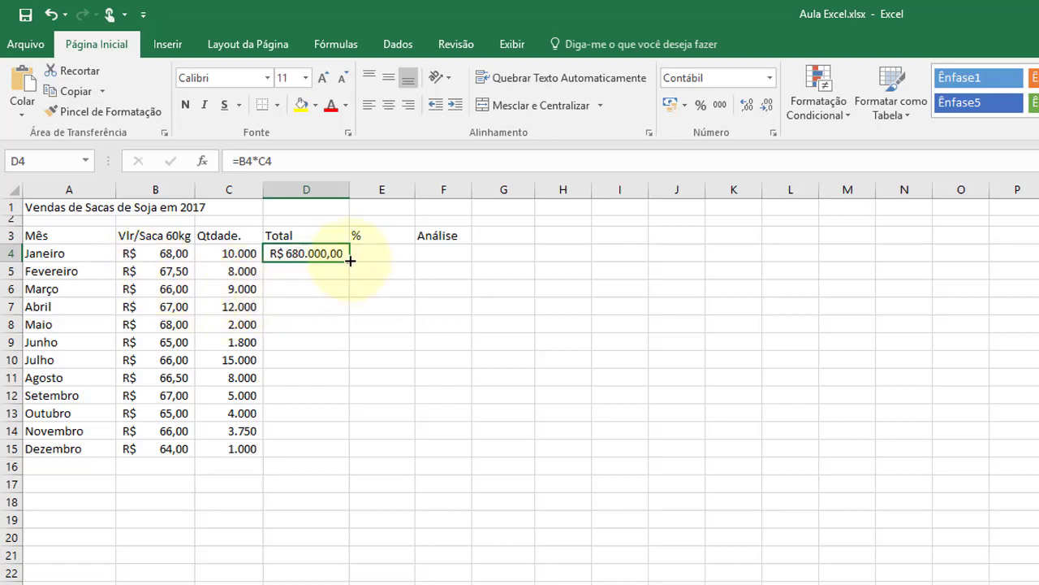
mouse_move(350, 260)
left_mouse_down()
mouse_move(363, 263)
mouse_move(355, 258)
left_mouse_up()
double_click(355, 261)
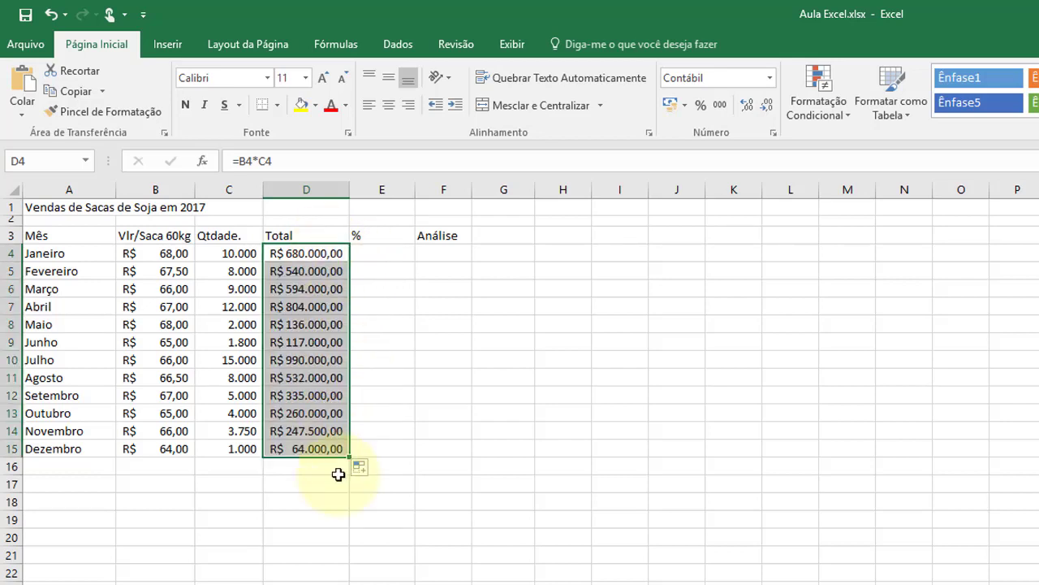
left_click(372, 576)
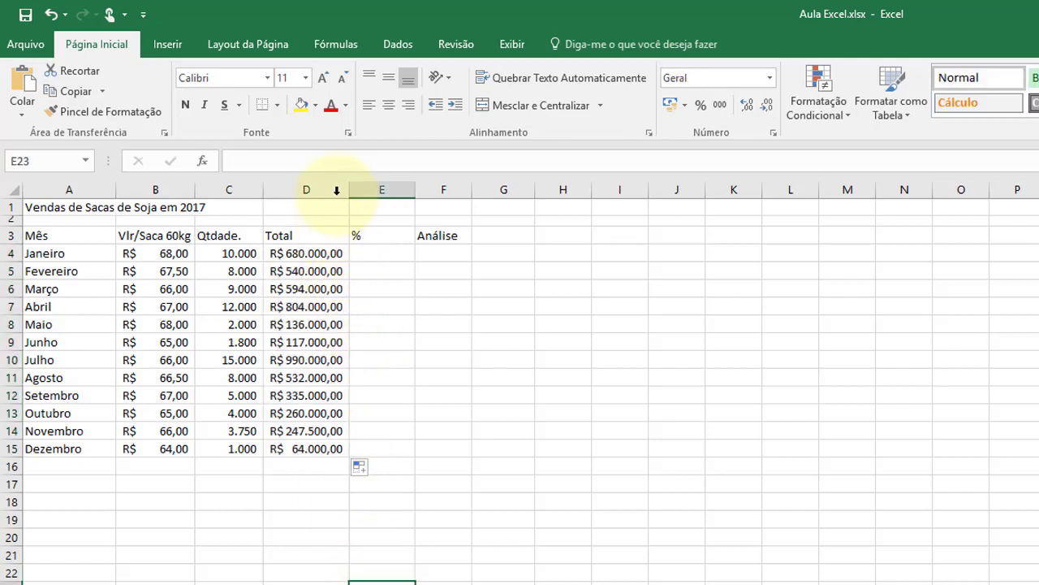
Widen column D and show totals D4:D15 with two decimal places.
left_click_drag(349, 190, 367, 189)
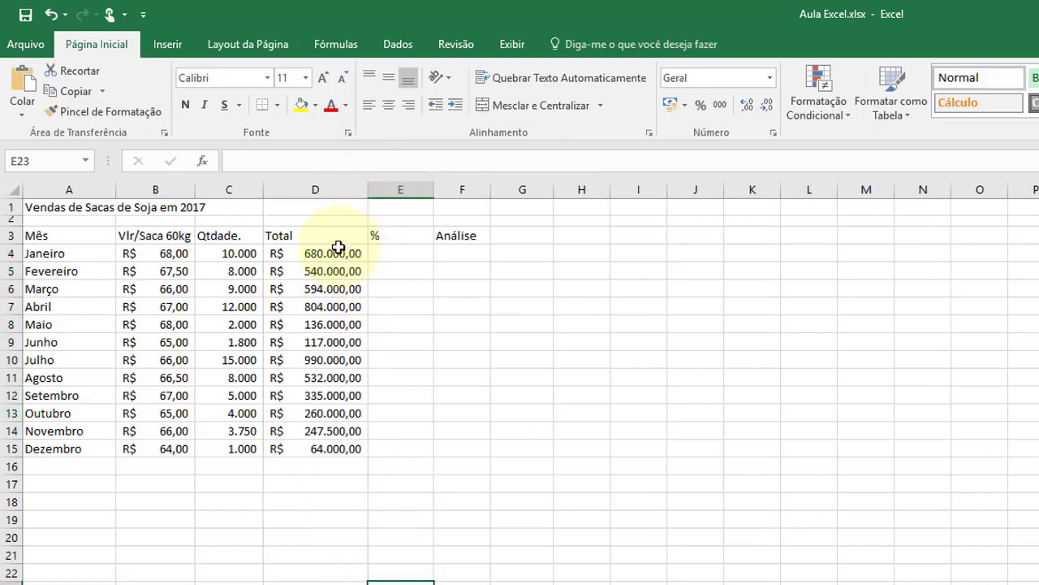
left_click_drag(338, 250, 338, 455)
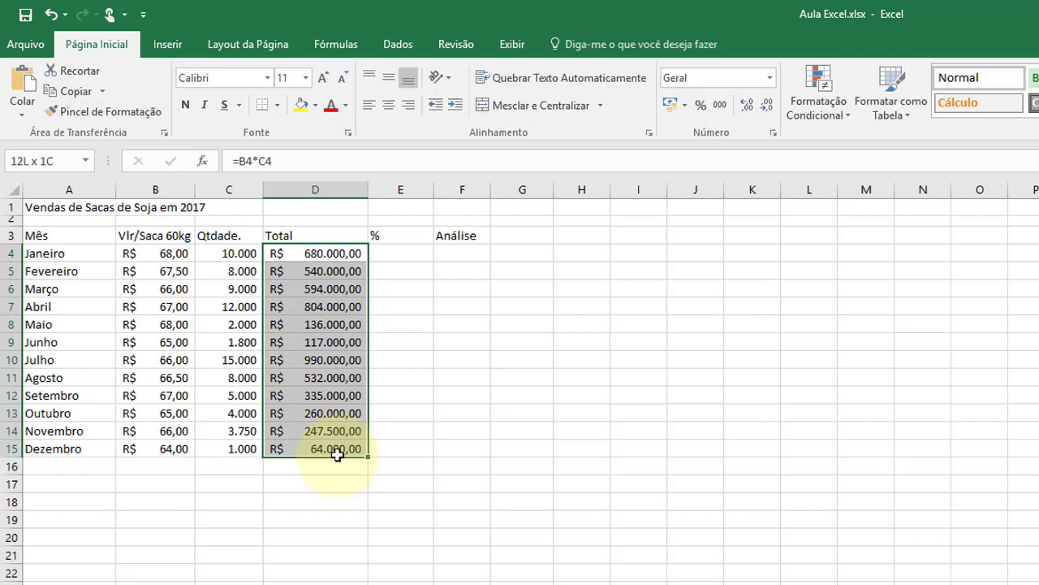
left_click(767, 112)
left_click(767, 112)
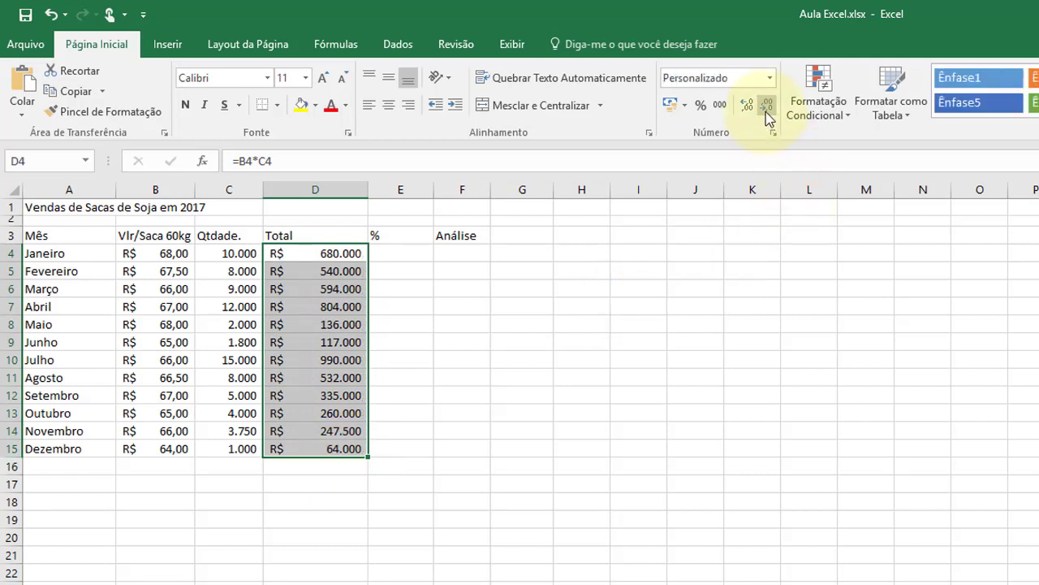
left_click(746, 107)
left_click(746, 107)
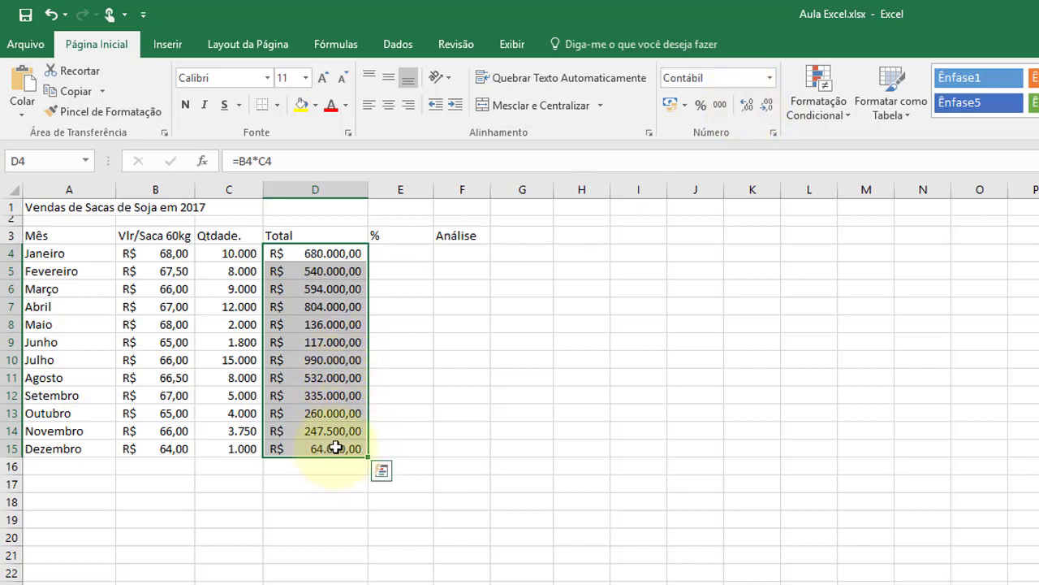
left_click(766, 106)
left_click(766, 106)
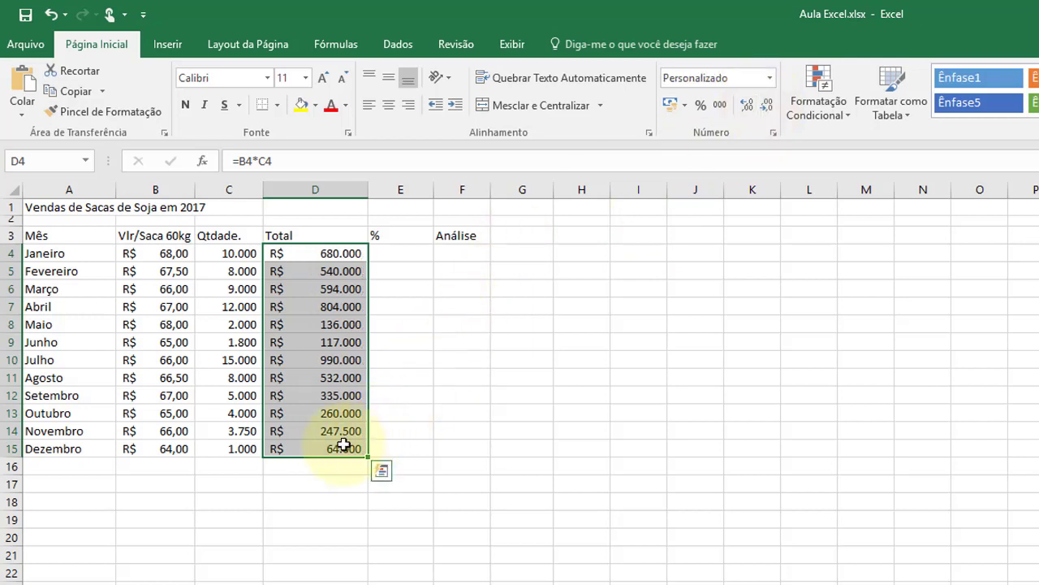
left_click(746, 106)
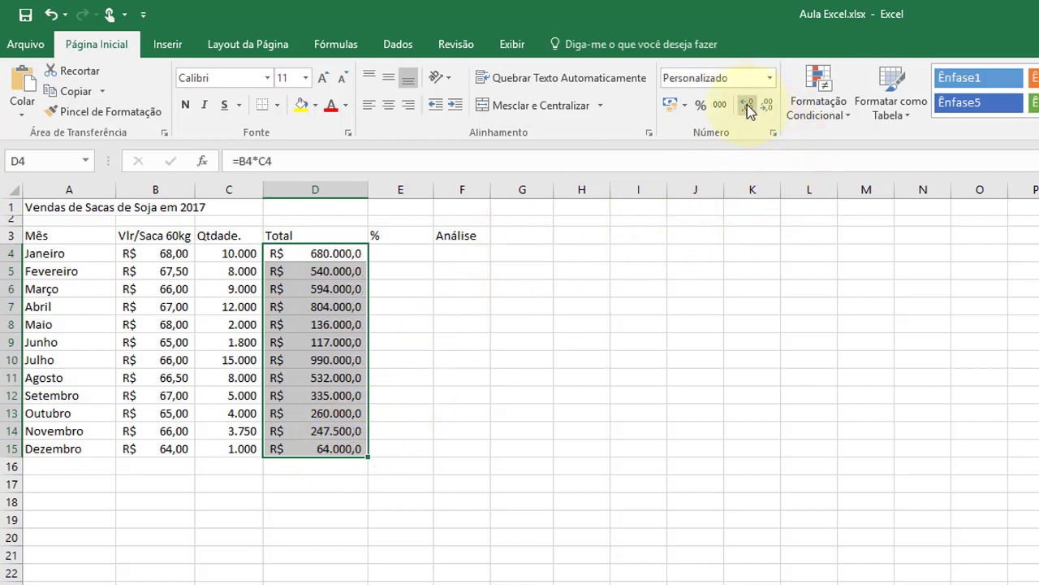
left_click(746, 107)
left_click(479, 518)
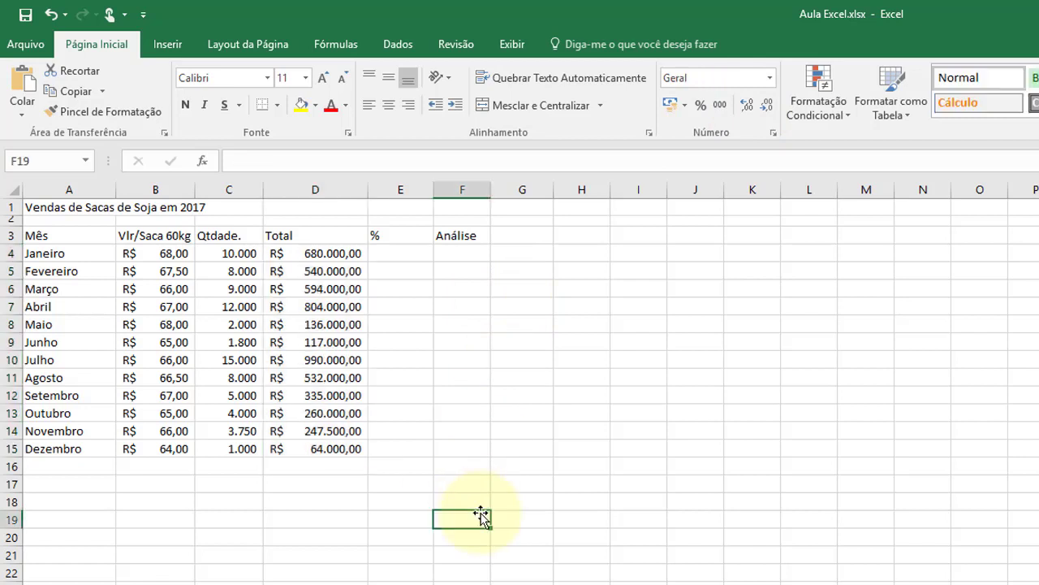